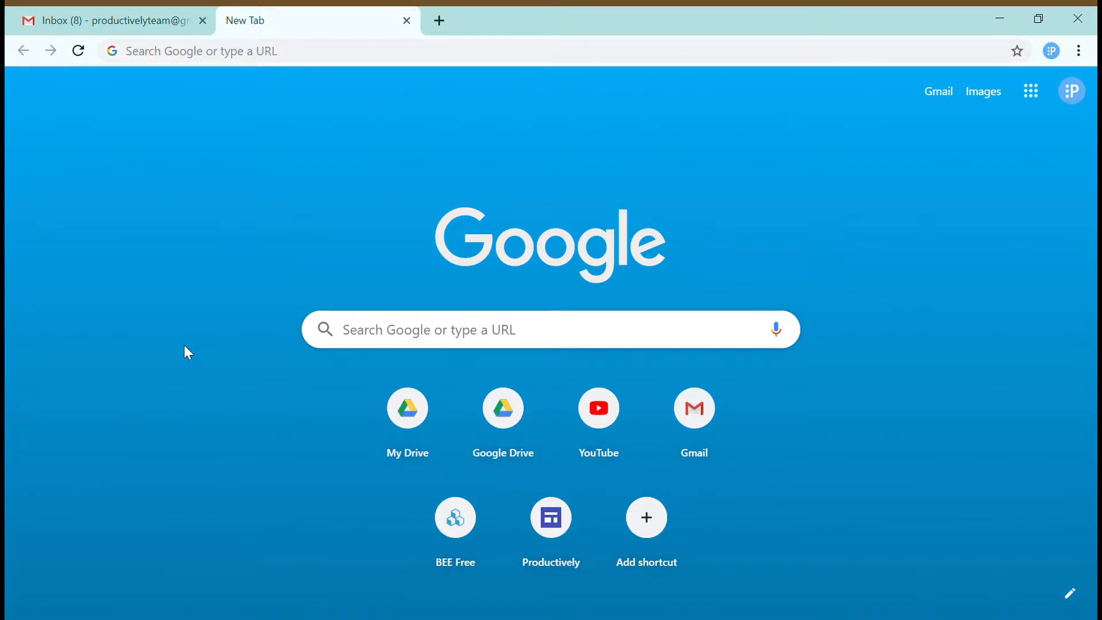
- Back in the Gmail tab, set Multiple Inboxes to Enable under Settings > Advanced and save
{"action": "left_click", "coordinate": [112, 19]}
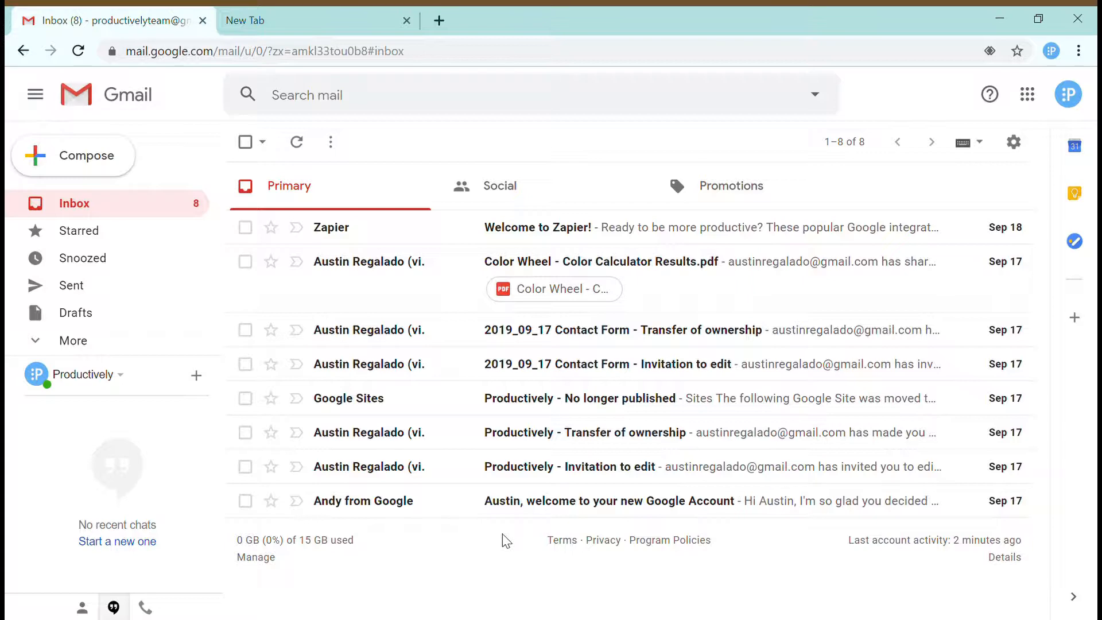
{"action": "left_click", "coordinate": [1015, 144]}
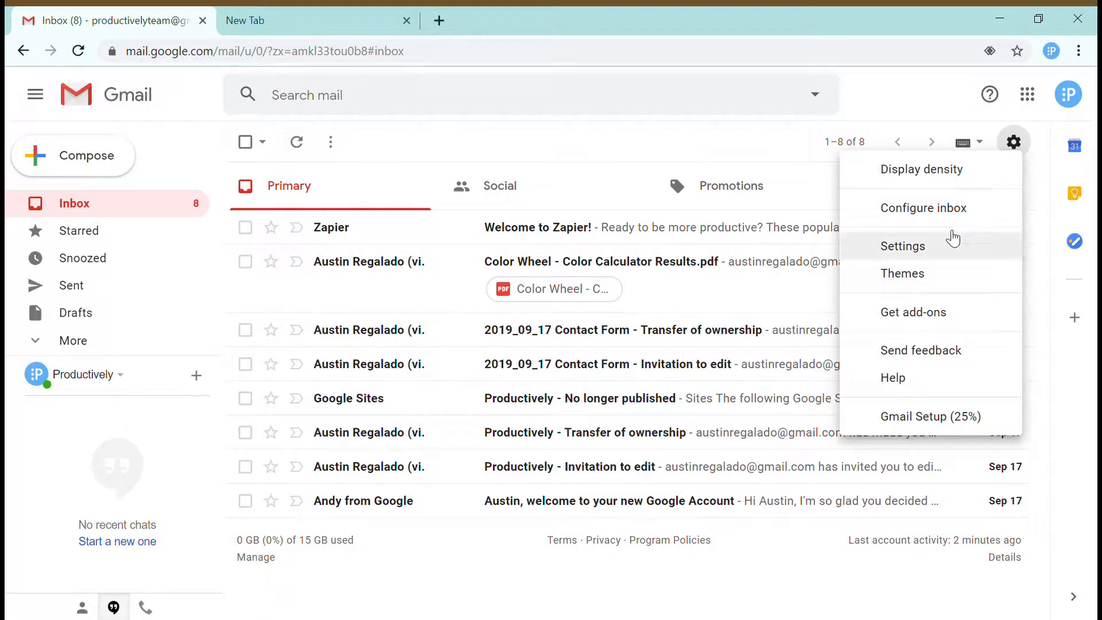
{"action": "left_click", "coordinate": [956, 251]}
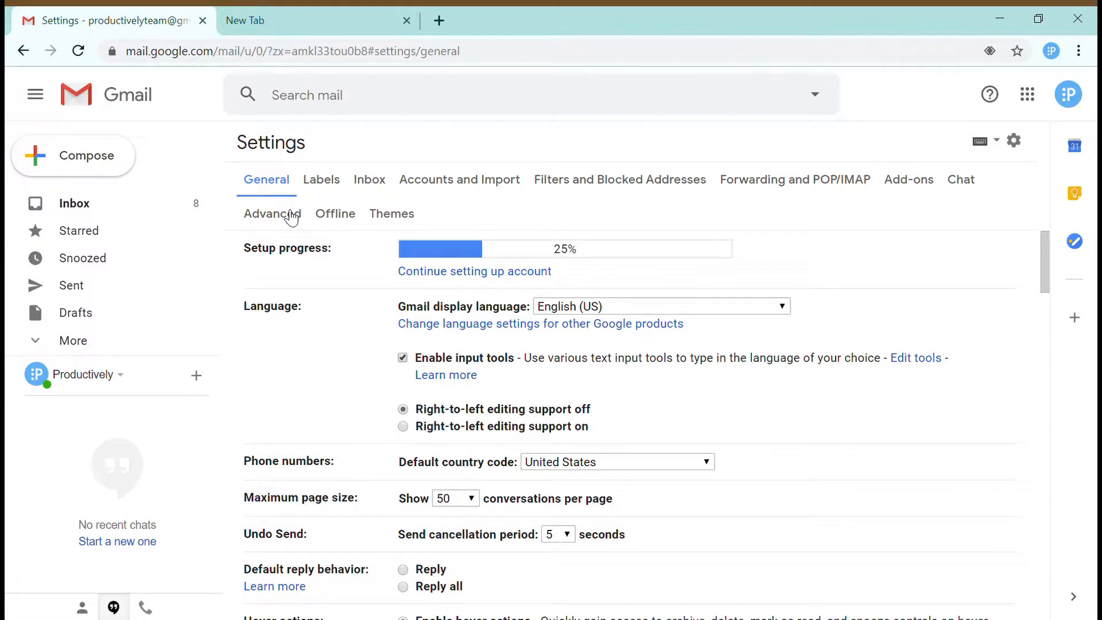
{"action": "left_click", "coordinate": [291, 217]}
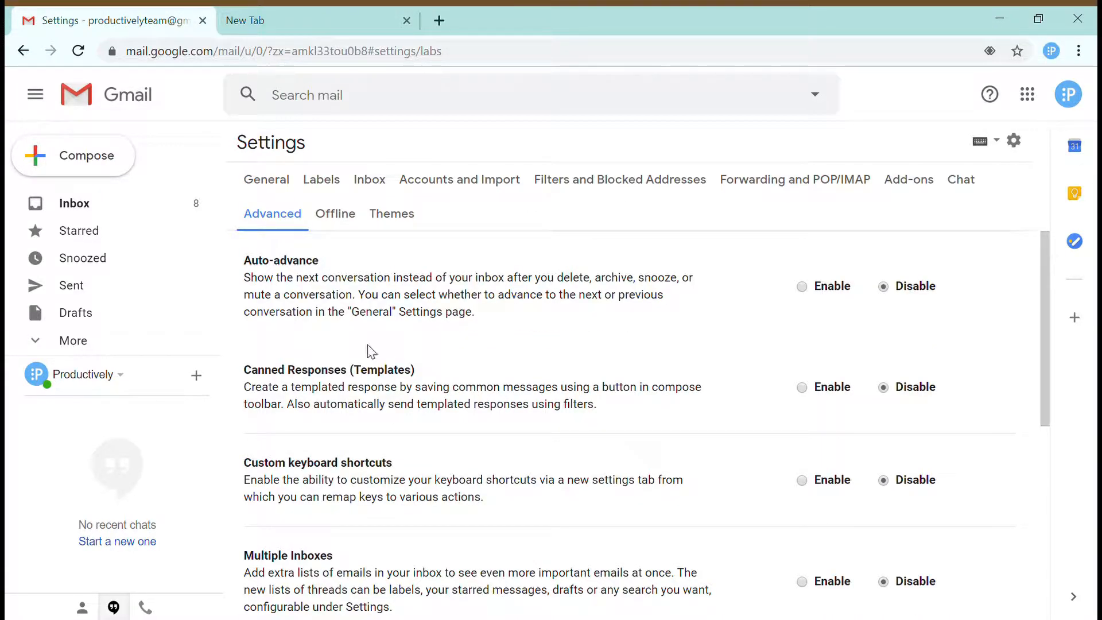
{"action": "scroll", "coordinate": [426, 312], "scroll_direction": "down", "scroll_amount": 2}
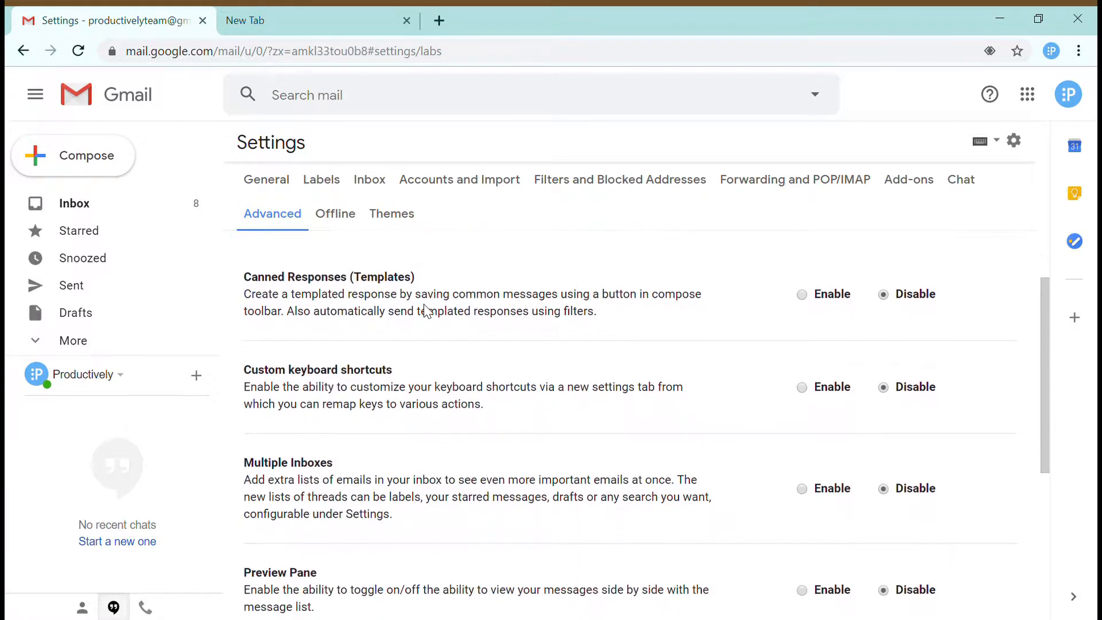
{"action": "scroll", "coordinate": [426, 312], "scroll_direction": "down", "scroll_amount": 3}
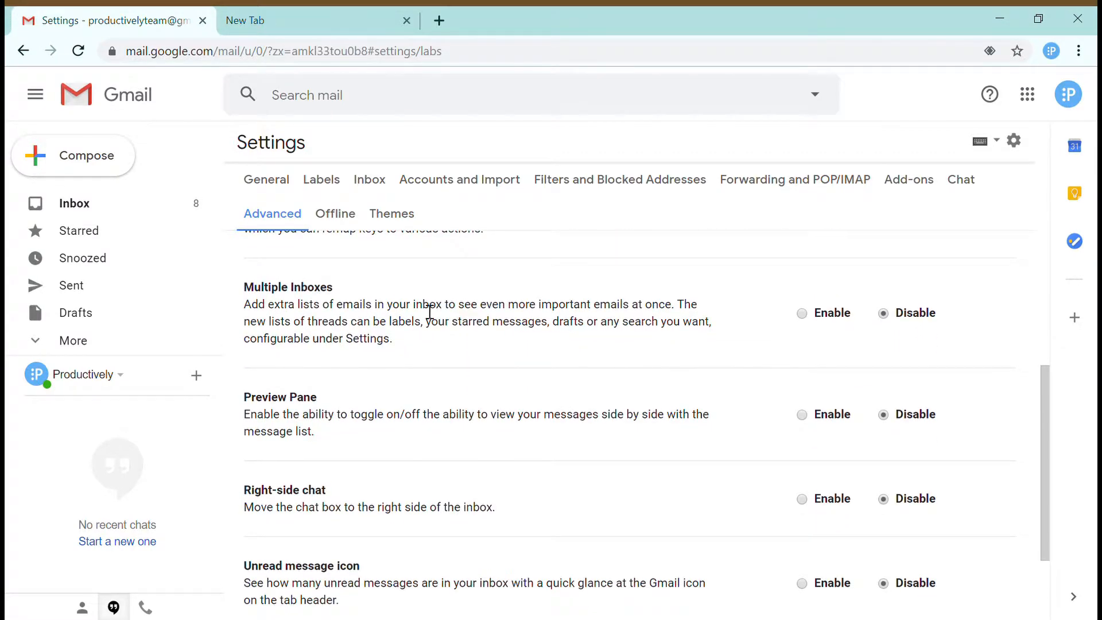
{"action": "left_click_drag", "start_coordinate": [241, 290], "coordinate": [422, 341]}
{"action": "left_click", "coordinate": [419, 342]}
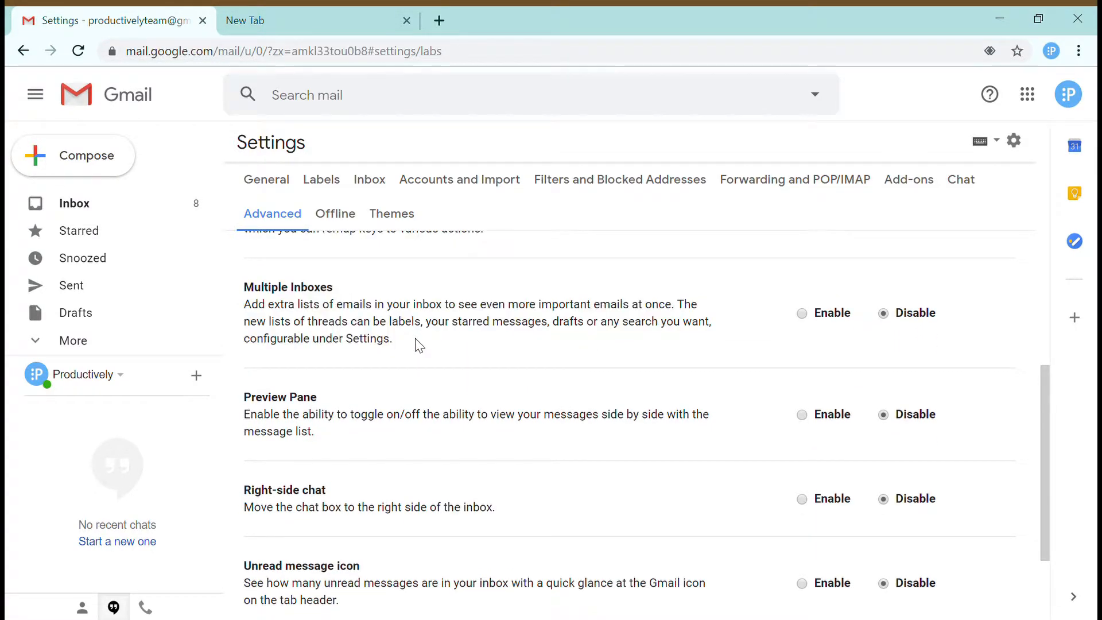
{"action": "left_click", "coordinate": [802, 314]}
{"action": "scroll", "coordinate": [509, 414], "scroll_direction": "down", "scroll_amount": 2}
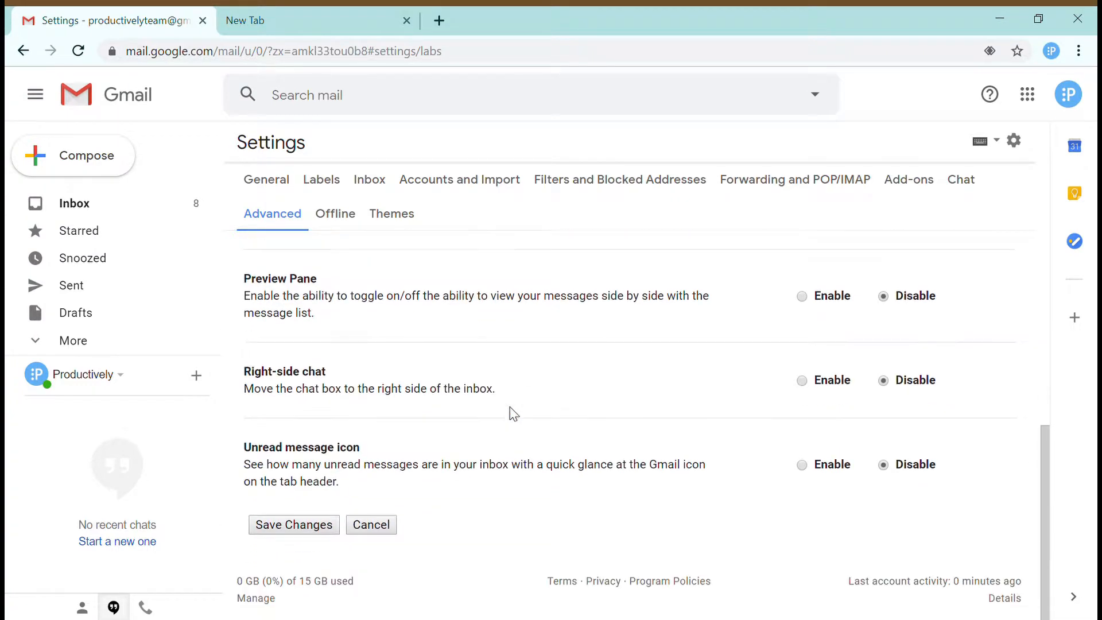
{"action": "left_click", "coordinate": [304, 526]}
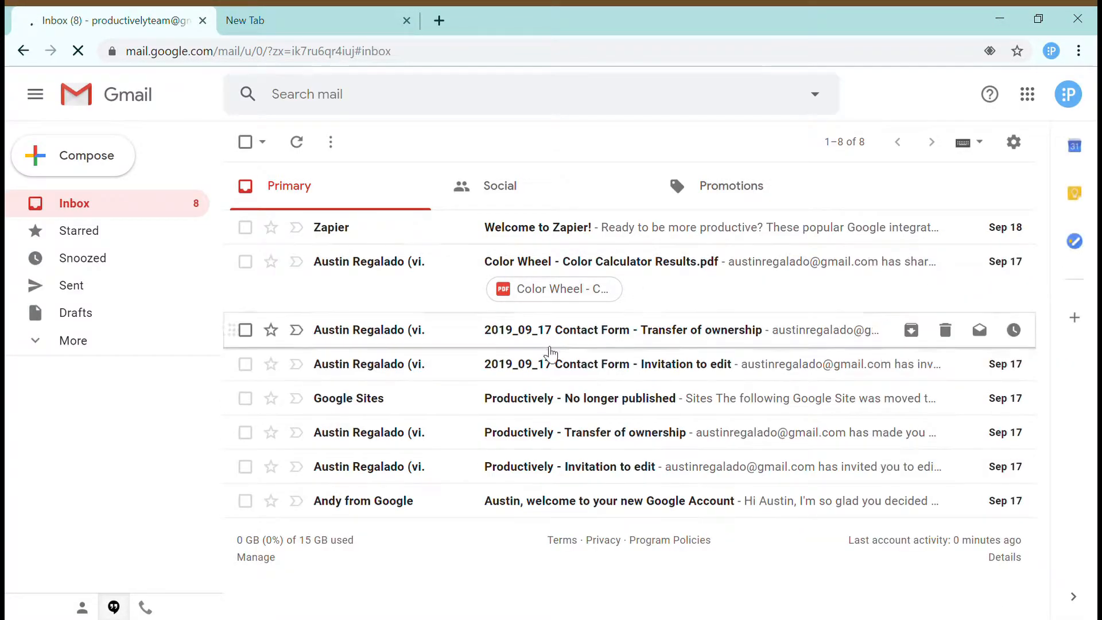
{"action": "left_click", "coordinate": [1016, 144]}
{"action": "left_click", "coordinate": [940, 254]}
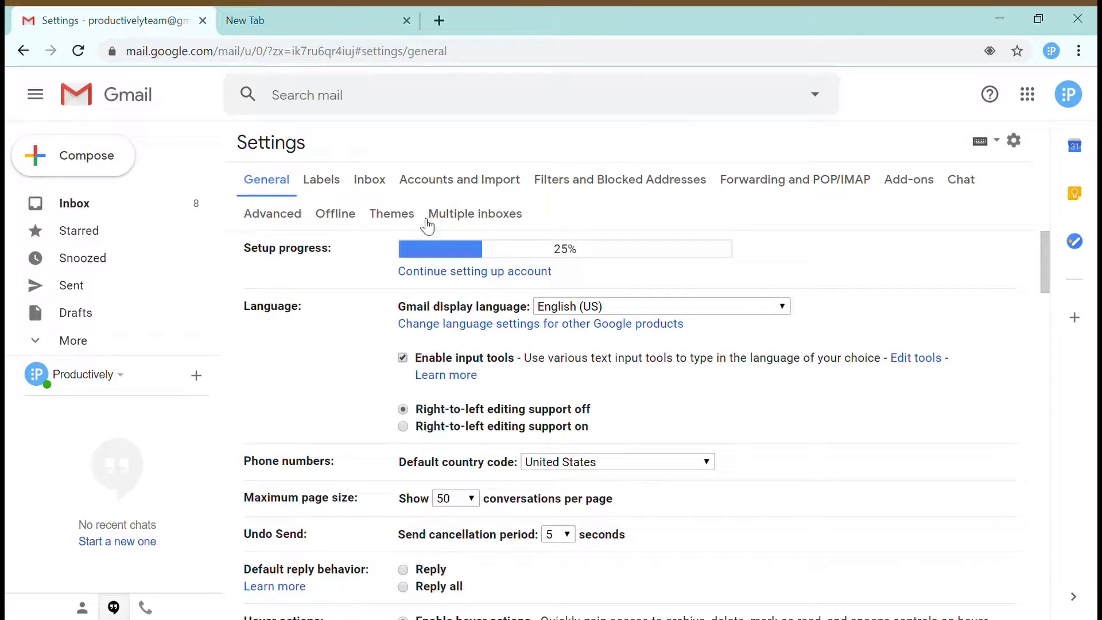
{"action": "left_click", "coordinate": [474, 217]}
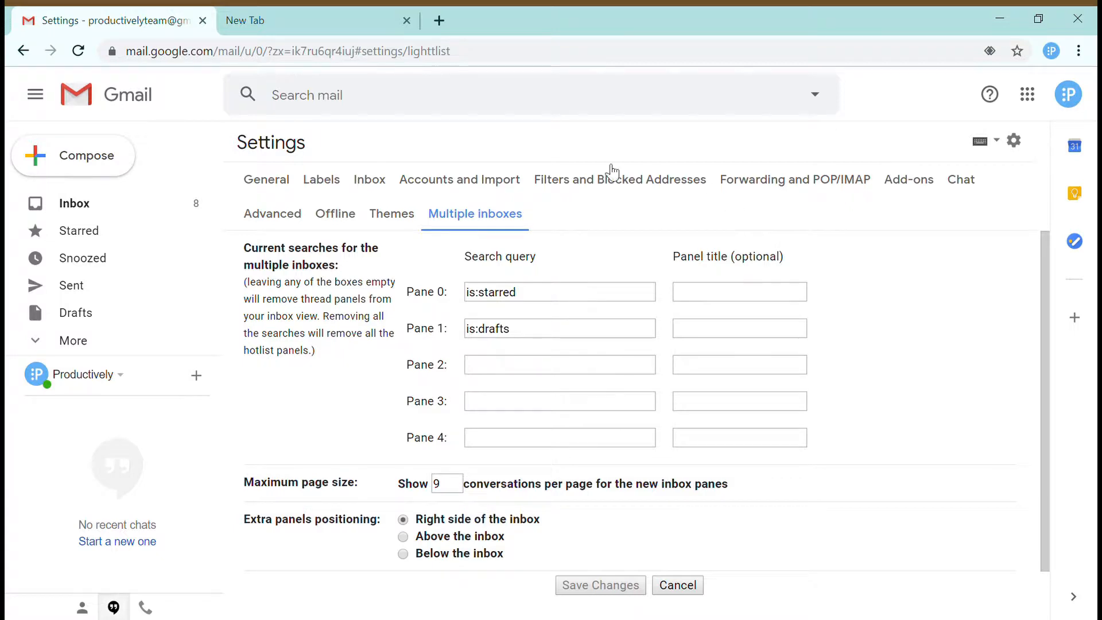
{"action": "left_click", "coordinate": [74, 204]}
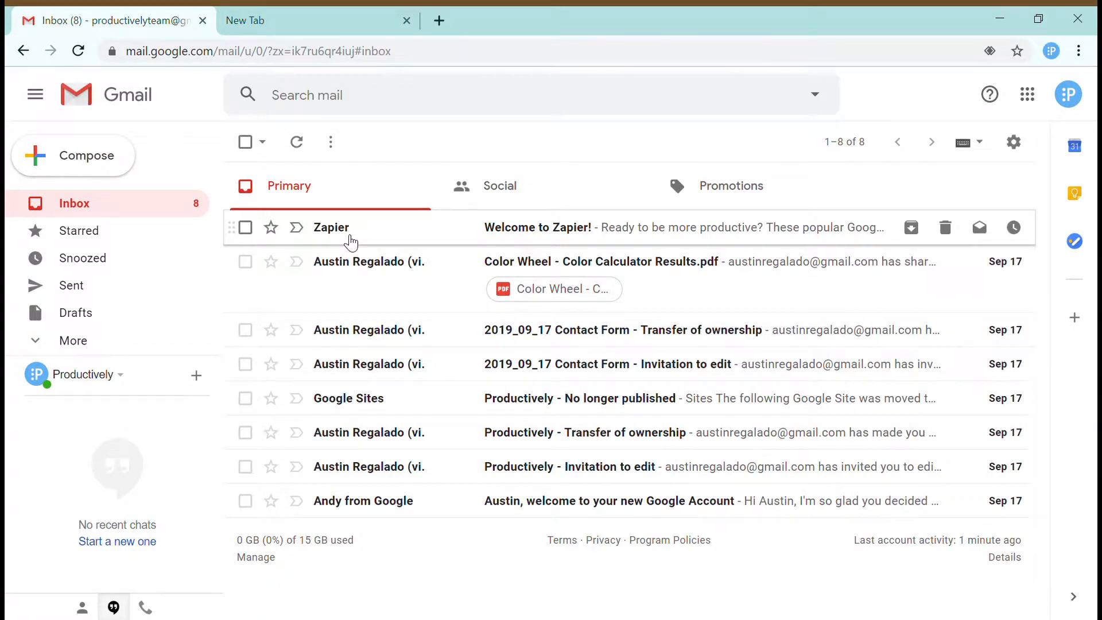
- Create a new label named Google from the sidebar's More section
{"action": "left_click", "coordinate": [1014, 142]}
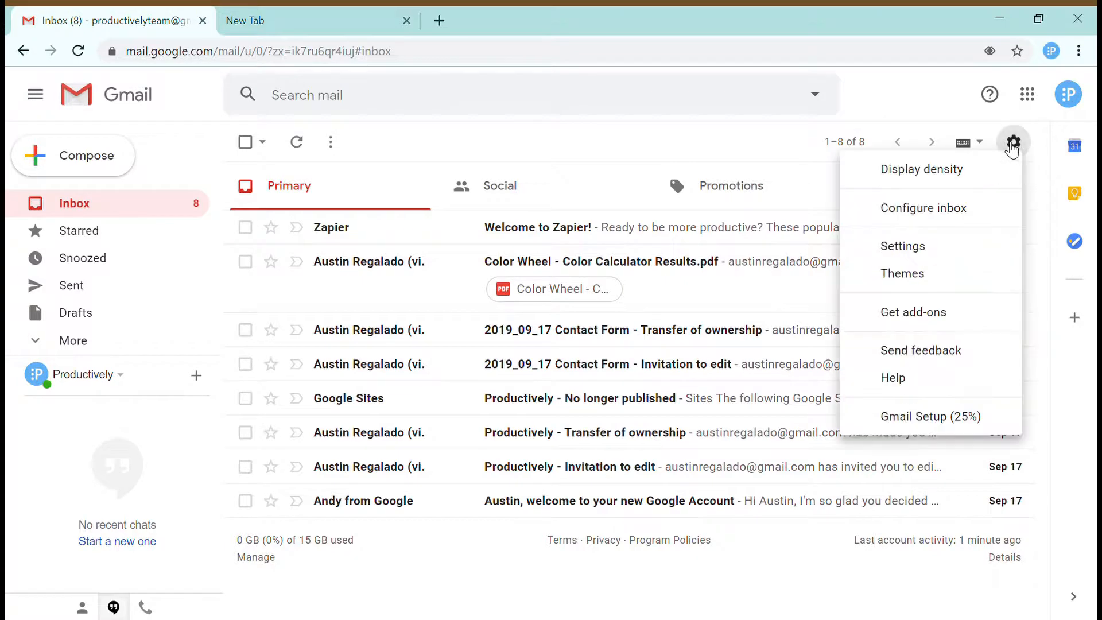
{"action": "left_click", "coordinate": [85, 342]}
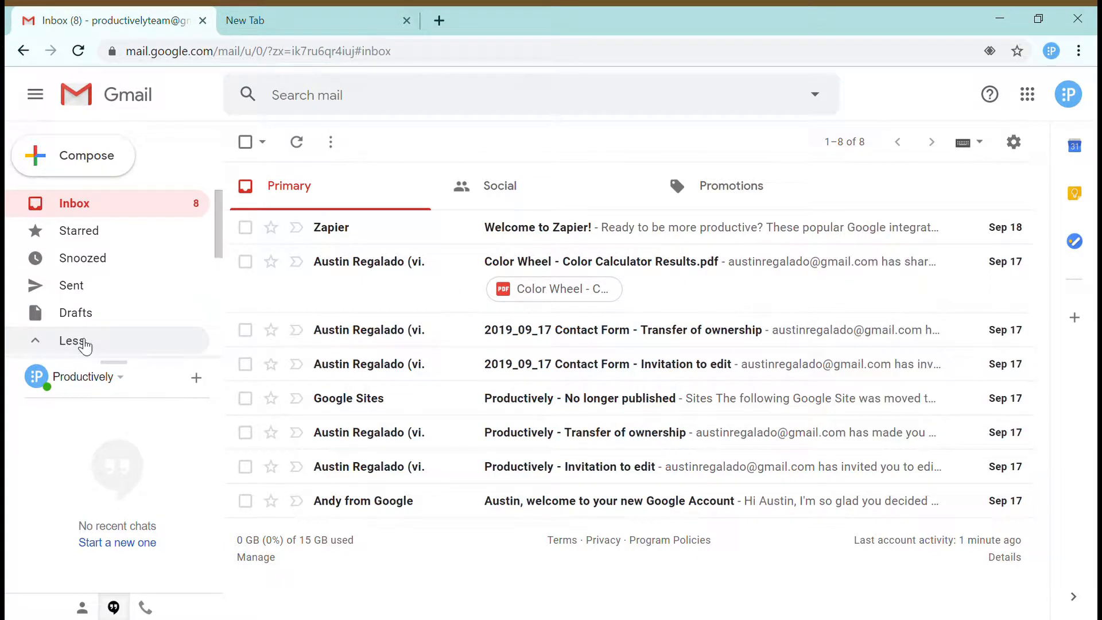
{"action": "scroll", "coordinate": [178, 346], "scroll_direction": "down", "scroll_amount": 3}
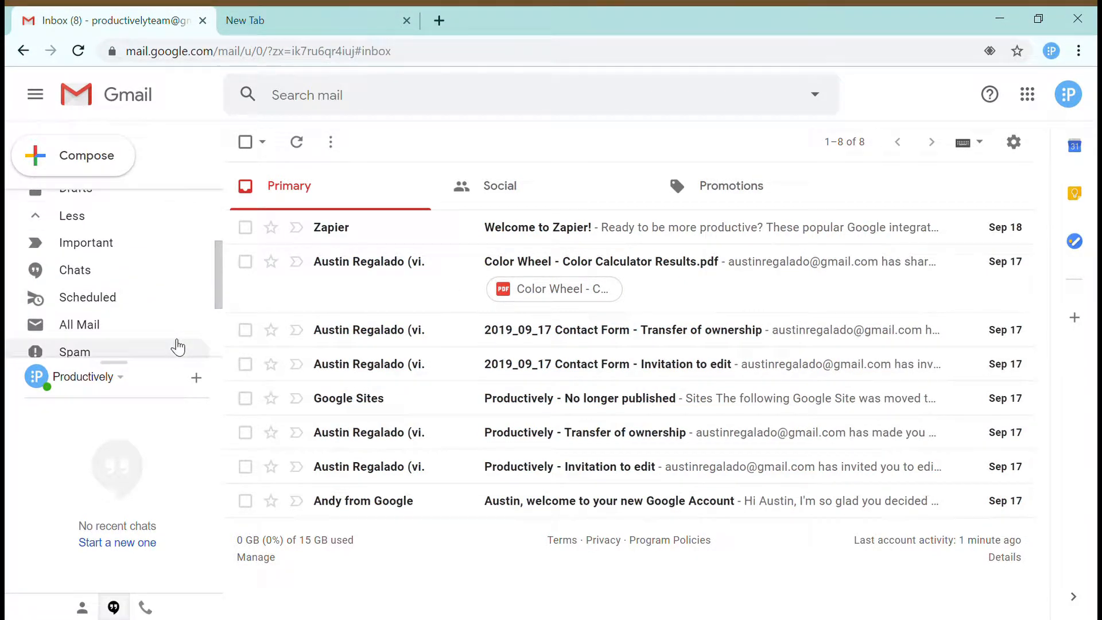
{"action": "scroll", "coordinate": [178, 346], "scroll_direction": "up", "scroll_amount": 1}
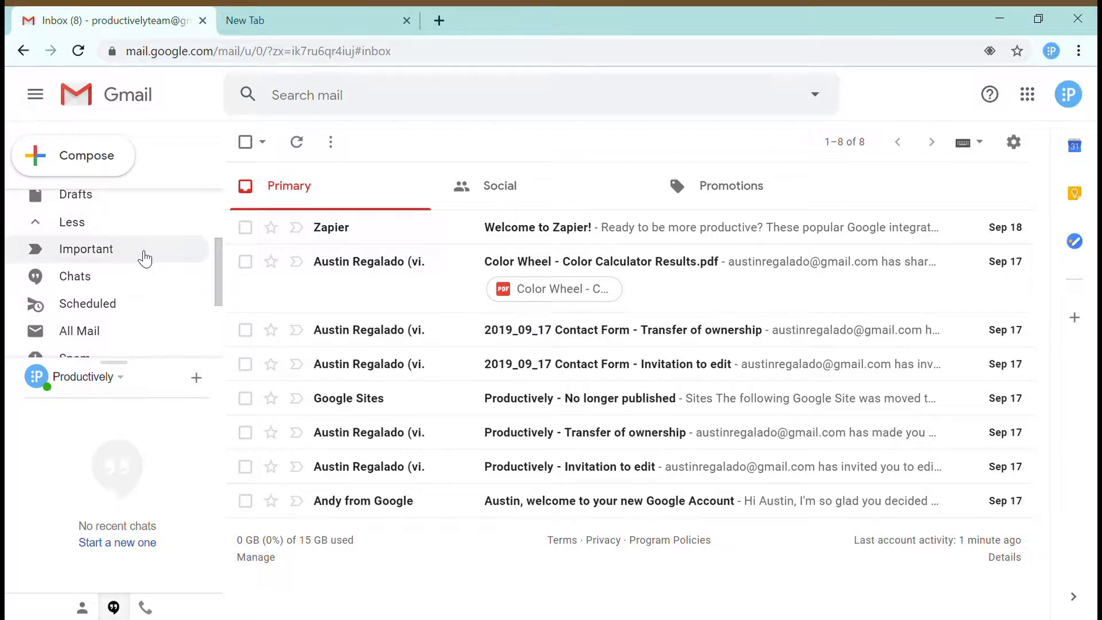
{"action": "scroll", "coordinate": [153, 349], "scroll_direction": "down", "scroll_amount": 3}
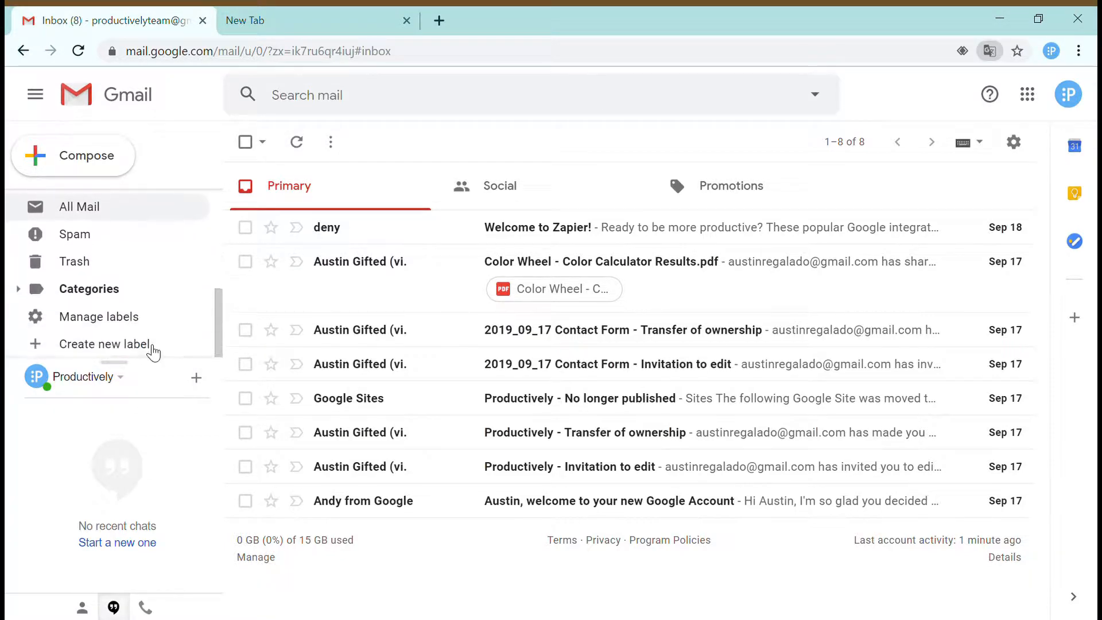
{"action": "left_click", "coordinate": [98, 346]}
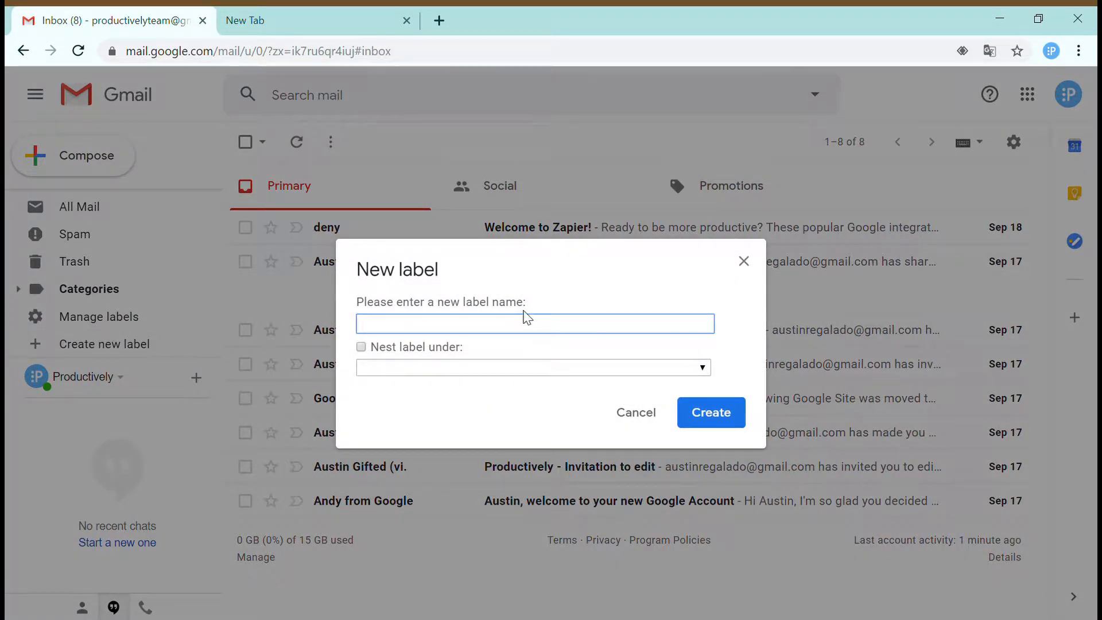
{"action": "type", "text": "Google"}
{"action": "key", "text": "Return"}
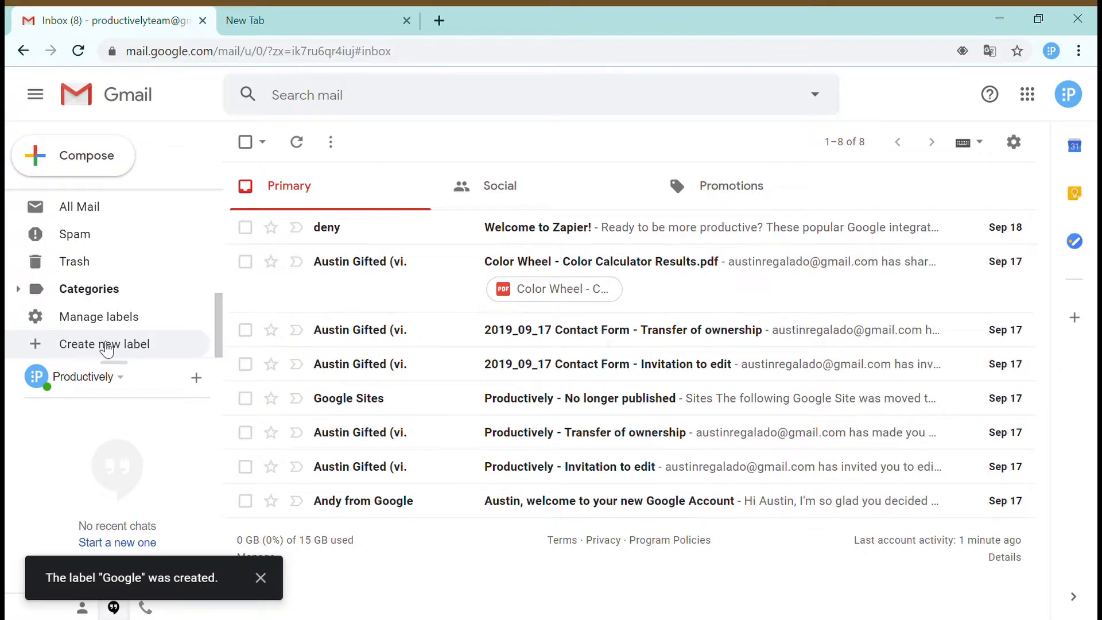
- Add two more labels, Personal Stuff and Apps, and check them in the sidebar
{"action": "left_click", "coordinate": [41, 344]}
{"action": "type", "text": "Pe"}
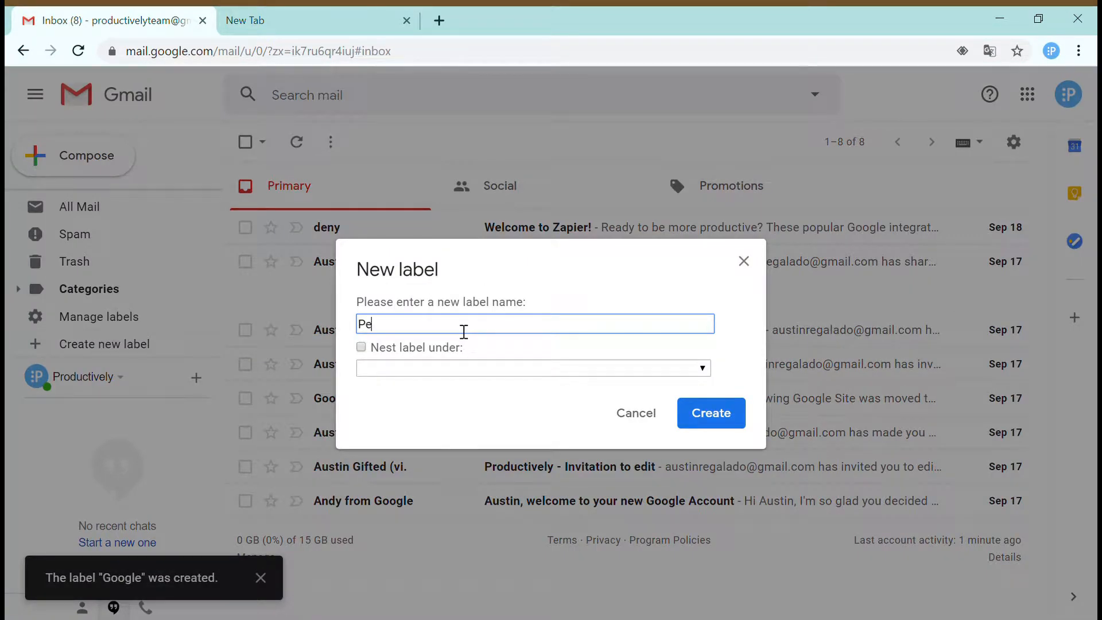
{"action": "type", "text": "rsonal Stuff"}
{"action": "key", "text": "Return"}
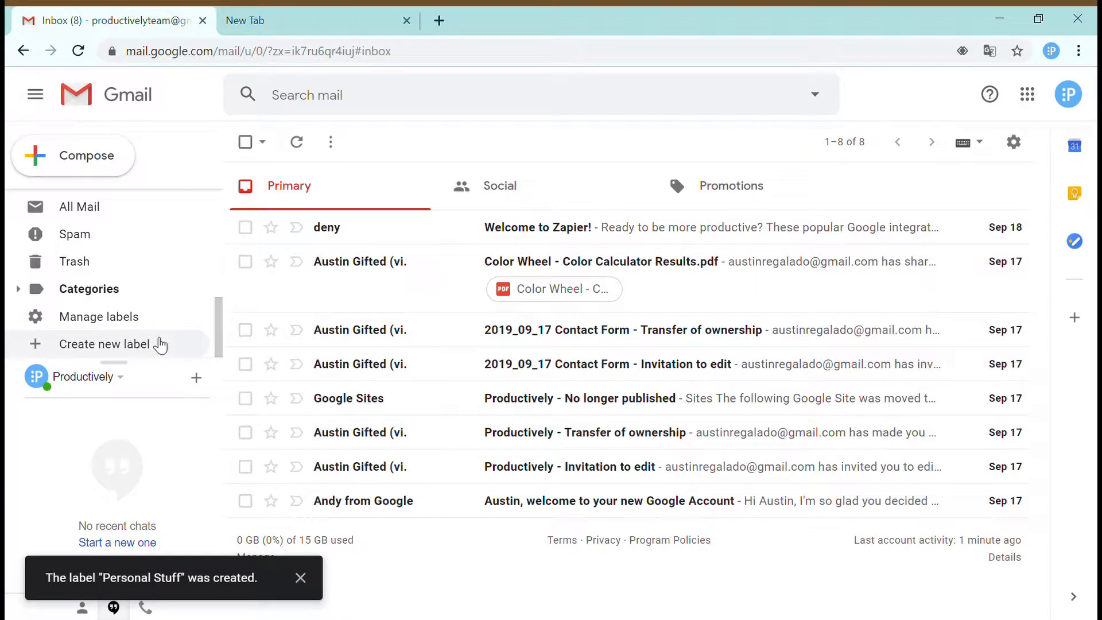
{"action": "left_click", "coordinate": [123, 343]}
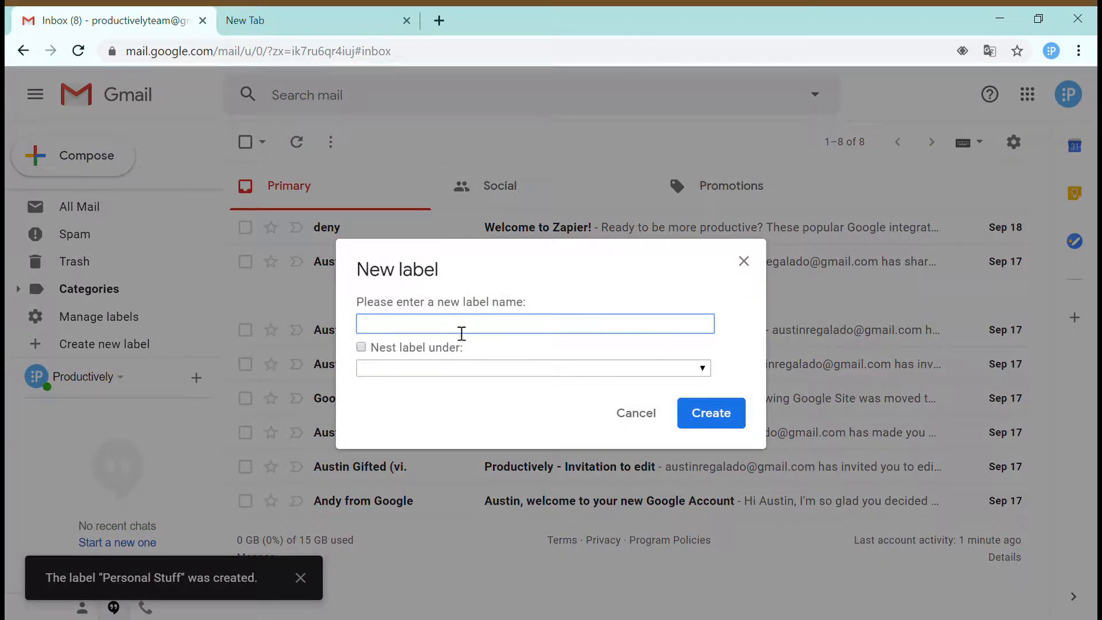
{"action": "type", "text": "Apps"}
{"action": "key", "text": "Return"}
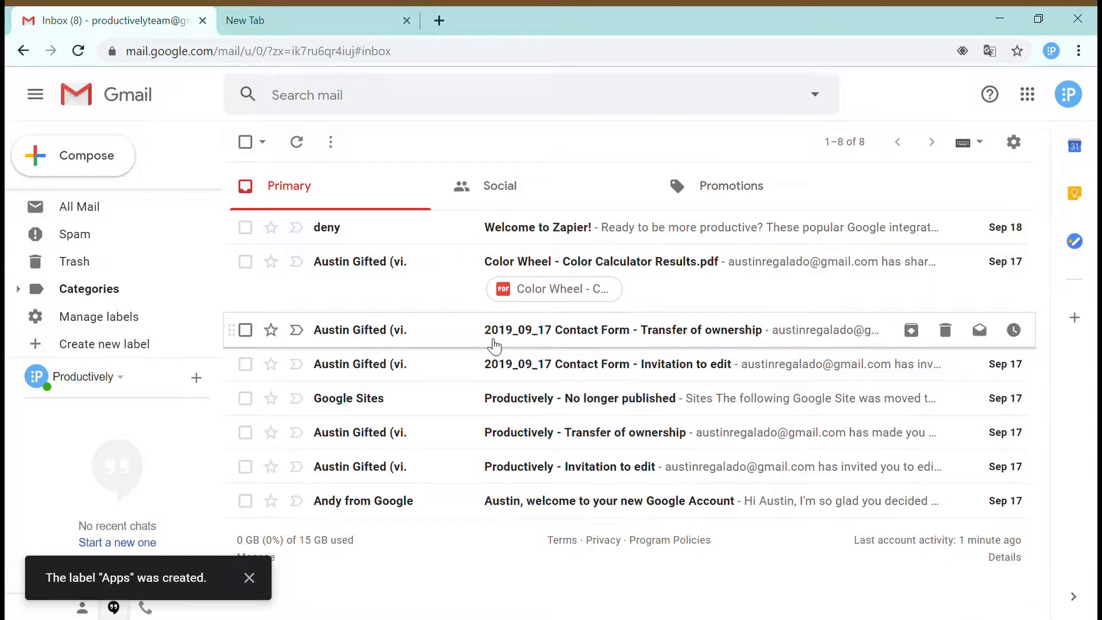
{"action": "scroll", "coordinate": [113, 310], "scroll_direction": "up", "scroll_amount": 1}
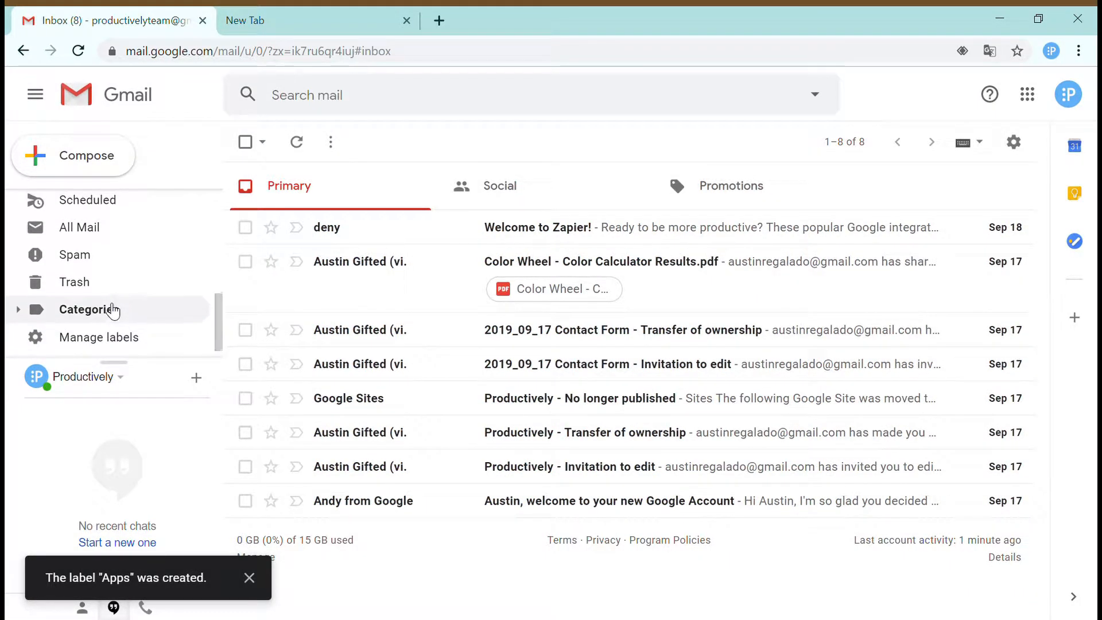
{"action": "scroll", "coordinate": [113, 310], "scroll_direction": "down", "scroll_amount": 1}
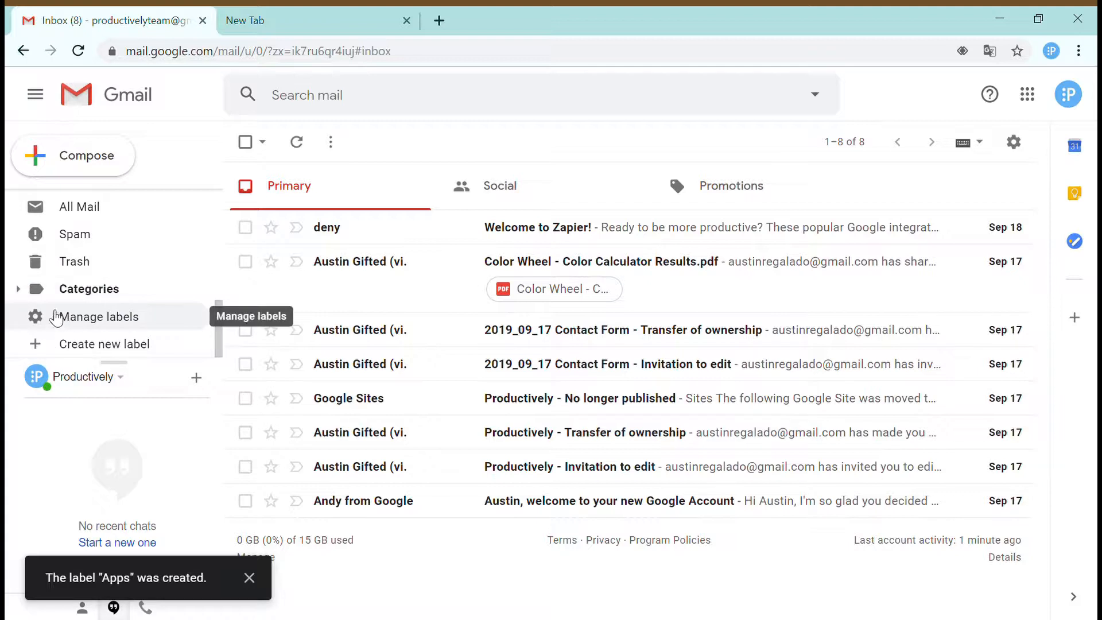
{"action": "left_click", "coordinate": [25, 290]}
{"action": "scroll", "coordinate": [166, 295], "scroll_direction": "down", "scroll_amount": 3}
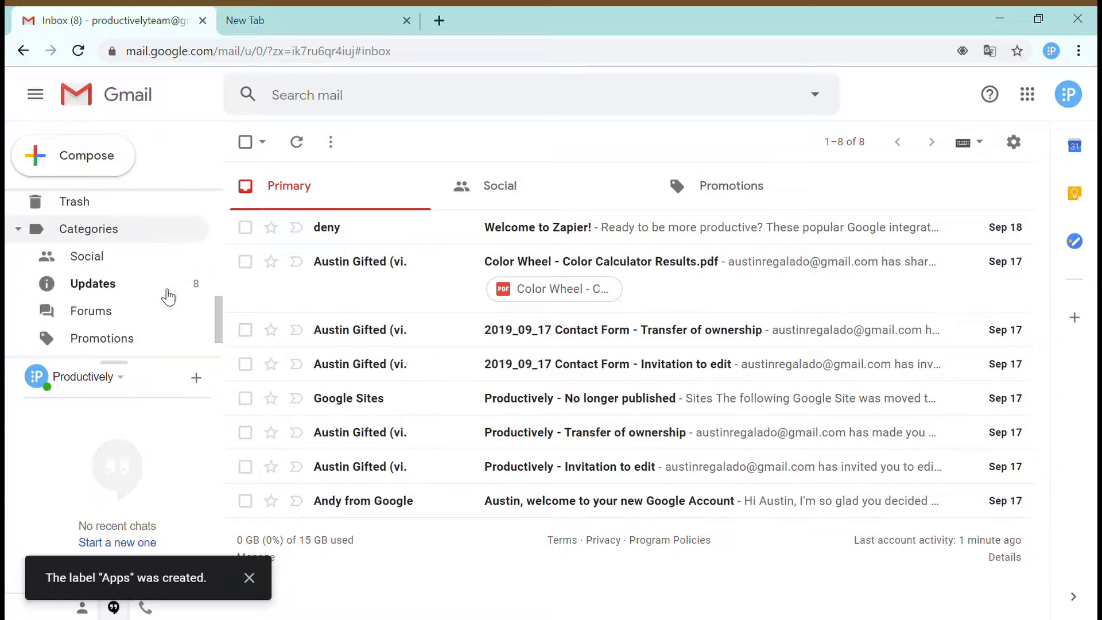
{"action": "scroll", "coordinate": [165, 295], "scroll_direction": "up", "scroll_amount": 2}
{"action": "scroll", "coordinate": [165, 295], "scroll_direction": "up", "scroll_amount": 5}
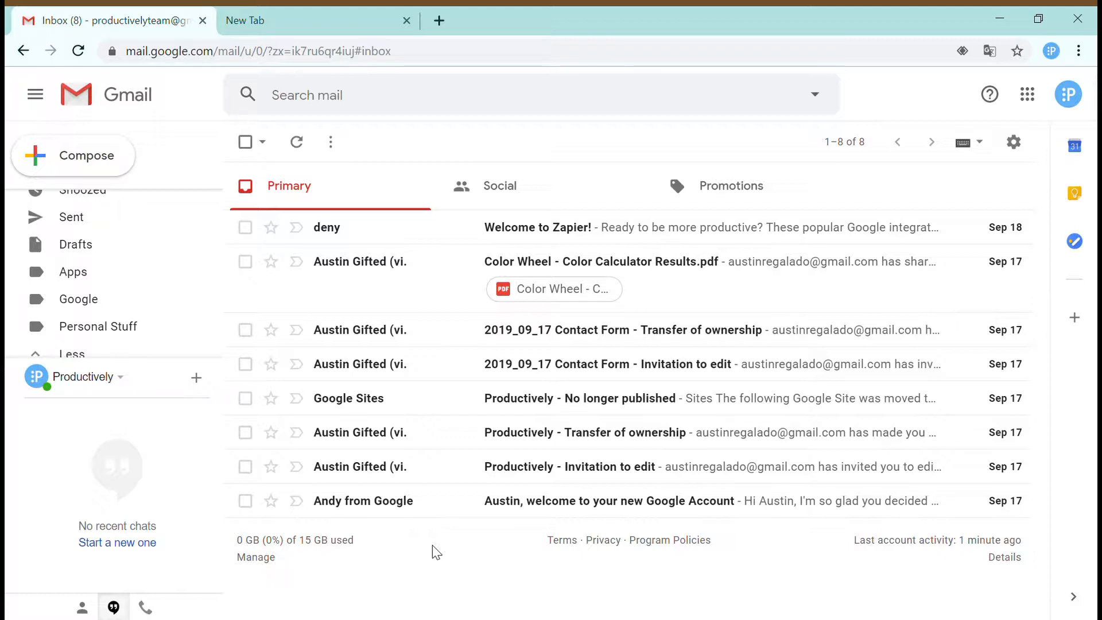
- In Multiple inboxes settings, change Pane 0's query from is:starred to is:Google
{"action": "left_click", "coordinate": [1014, 143]}
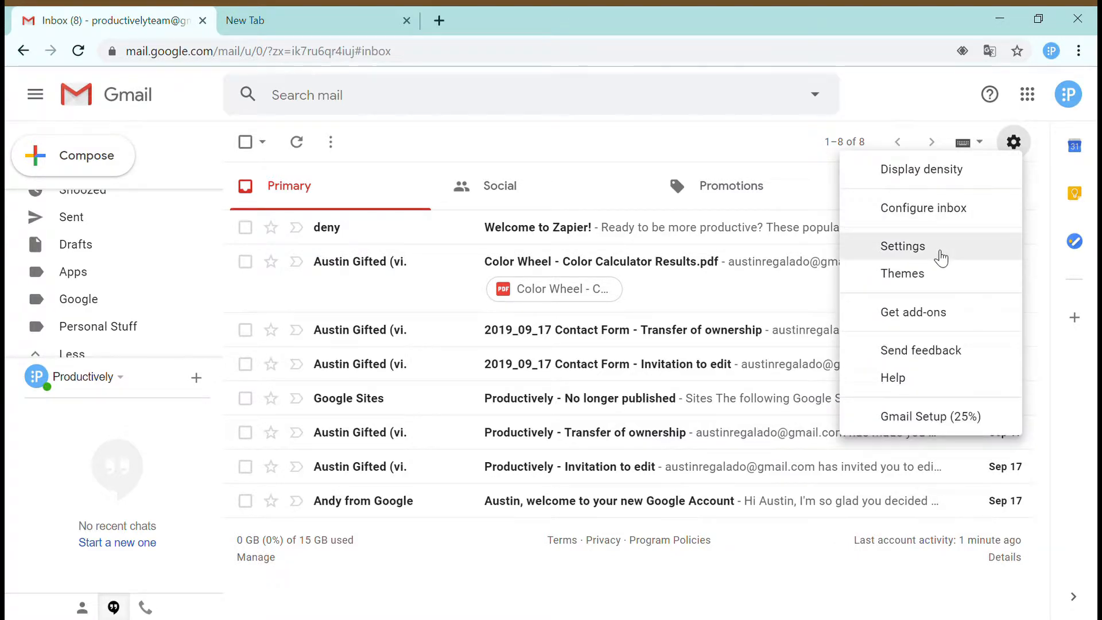
{"action": "left_click", "coordinate": [941, 258]}
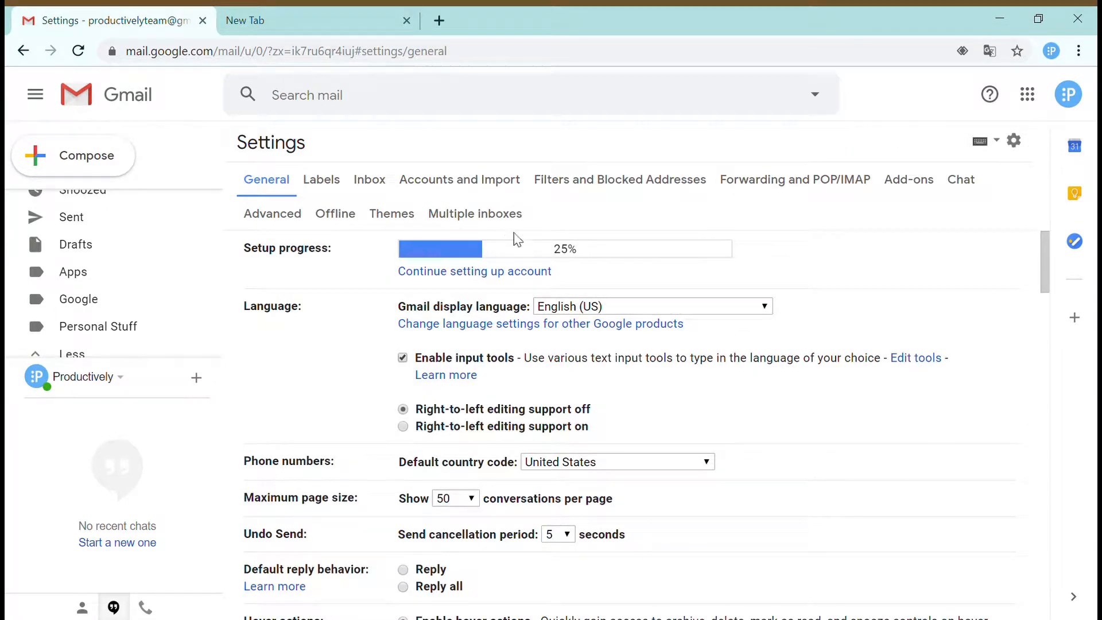
{"action": "left_click", "coordinate": [484, 214]}
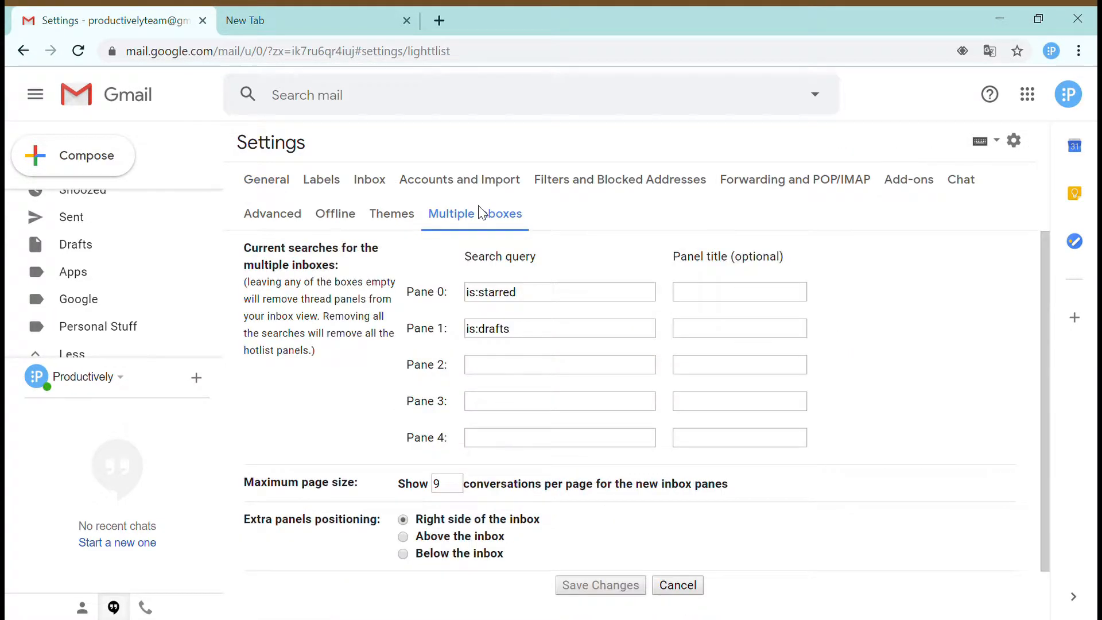
{"action": "double_click", "coordinate": [507, 300]}
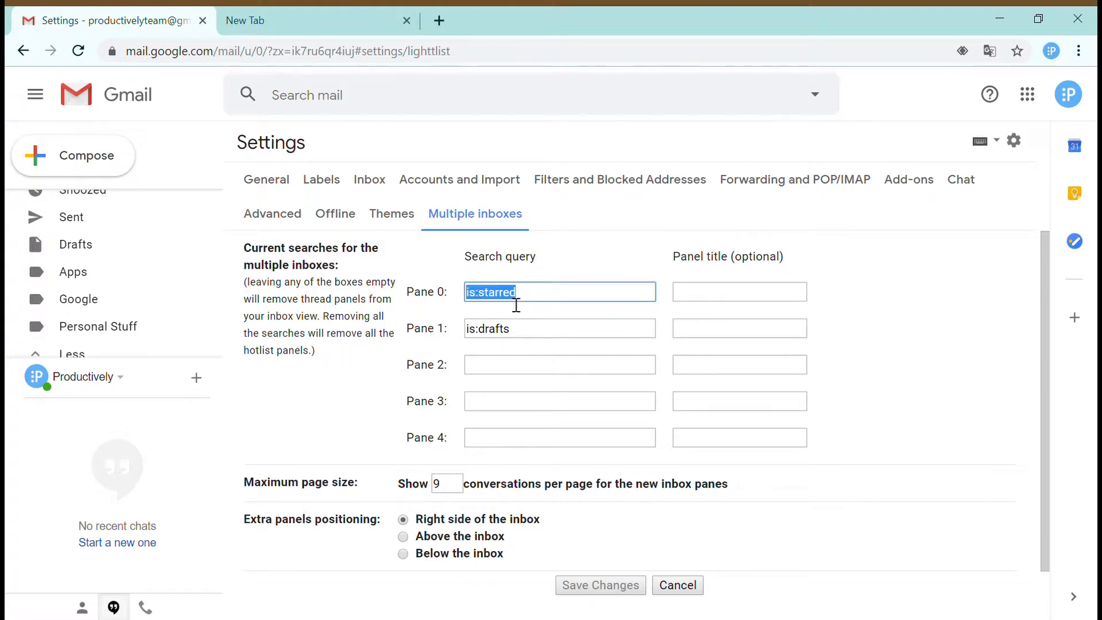
{"action": "left_click", "coordinate": [545, 302]}
{"action": "key", "text": "BackSpace"}
{"action": "key", "text": "BackSpace"}
{"action": "key", "text": "BackSpace"}
{"action": "key", "text": "BackSpace"}
{"action": "key", "text": "BackSpace"}
{"action": "key", "text": "BackSpace"}
{"action": "key", "text": "BackSpace"}
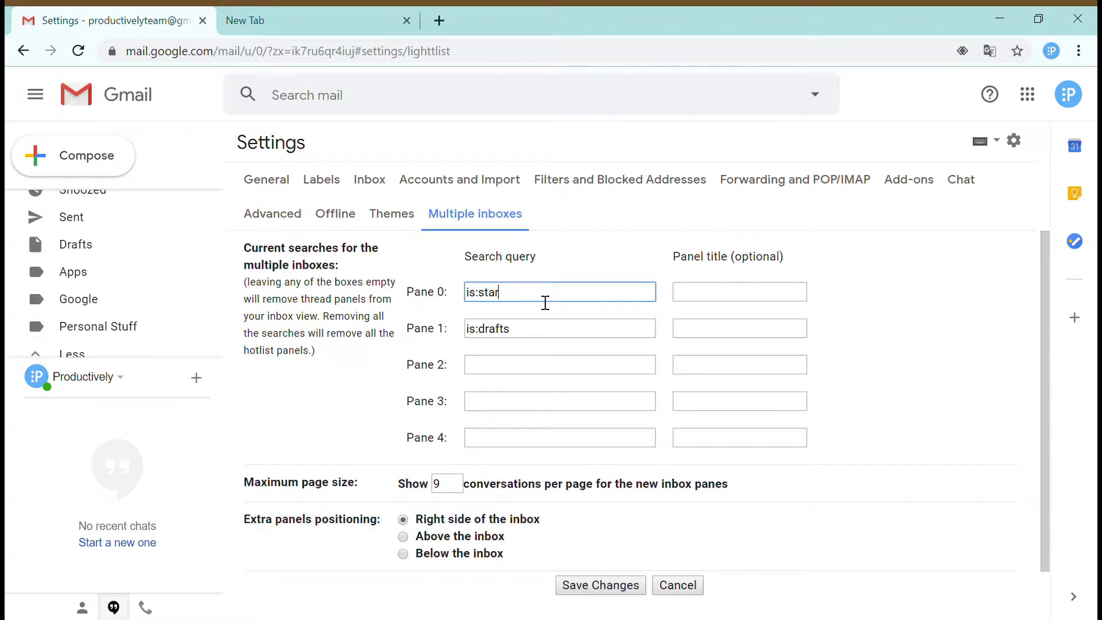
{"action": "type", "text": "Google"}
- Change Pane 1's query from is:drafts to is:Personal-Stuff and save the pane settings
{"action": "left_click", "coordinate": [520, 333]}
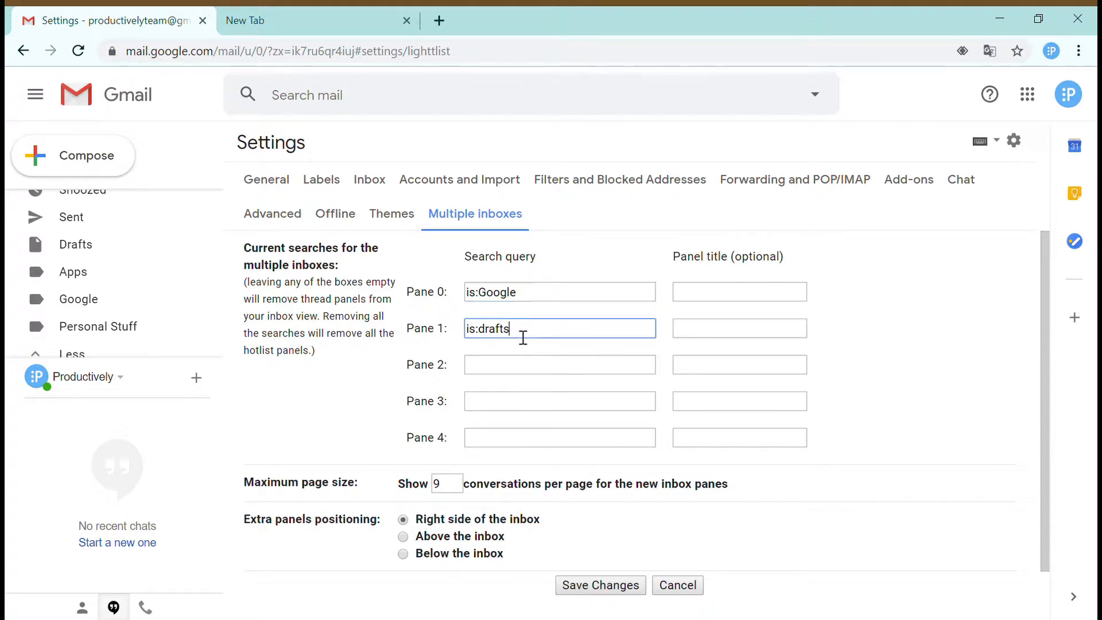
{"action": "key", "text": "BackSpace"}
{"action": "key", "text": "BackSpace"}
{"action": "key", "text": "BackSpace"}
{"action": "key", "text": "BackSpace"}
{"action": "key", "text": "BackSpace"}
{"action": "key", "text": "BackSpace"}
{"action": "type", "text": "Personal-Stuff"}
{"action": "left_click", "coordinate": [534, 337]}
{"action": "key", "text": "BackSpace"}
{"action": "key", "text": "BackSpace"}
{"action": "type", "text": "-"}
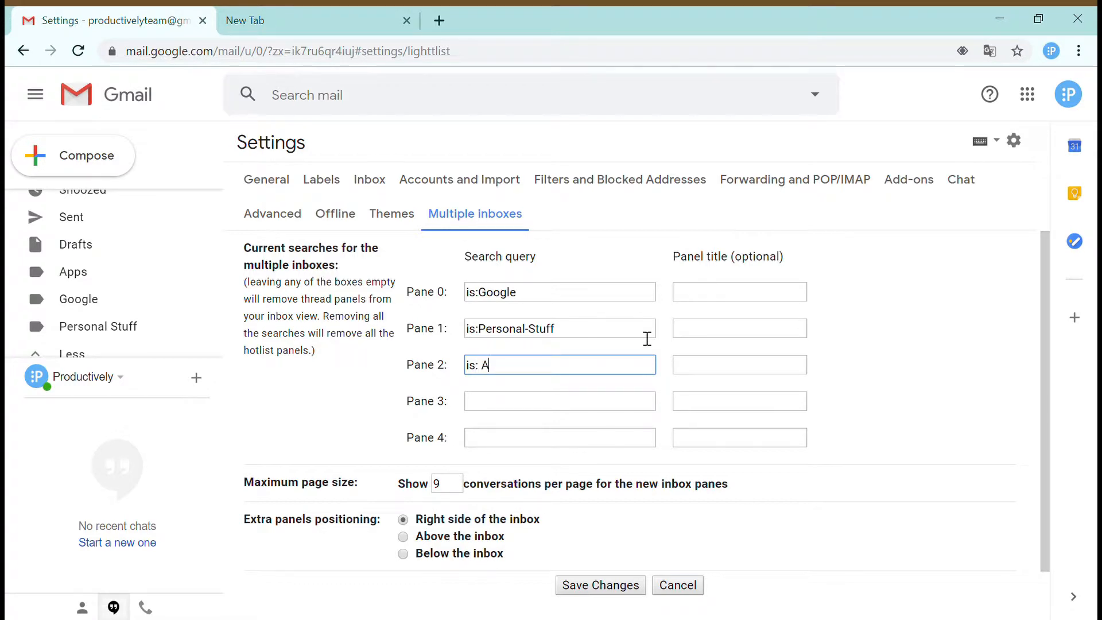
{"action": "left_click", "coordinate": [615, 586]}
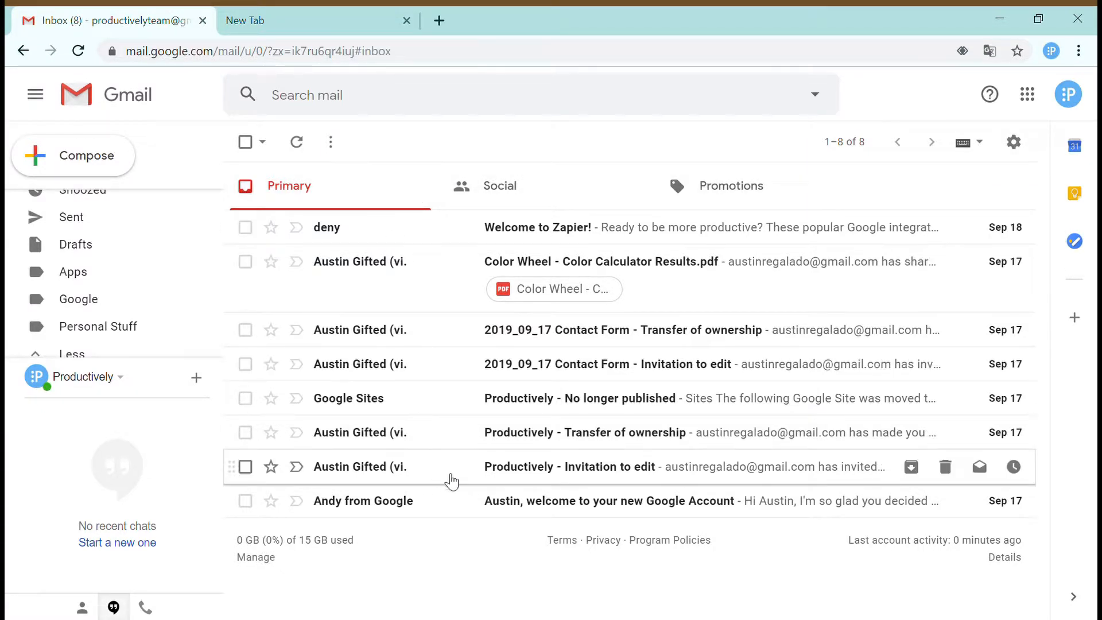
{"action": "left_click", "coordinate": [1015, 144]}
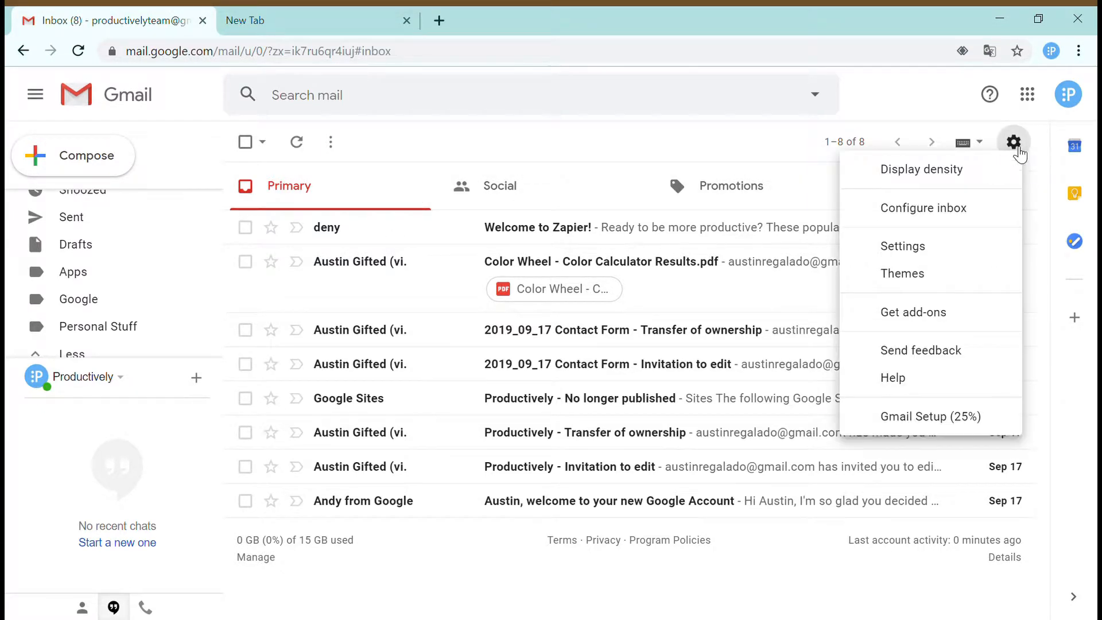
- Uncheck the Promotions and Social category tabs in Configure inbox and save
{"action": "left_click", "coordinate": [928, 207]}
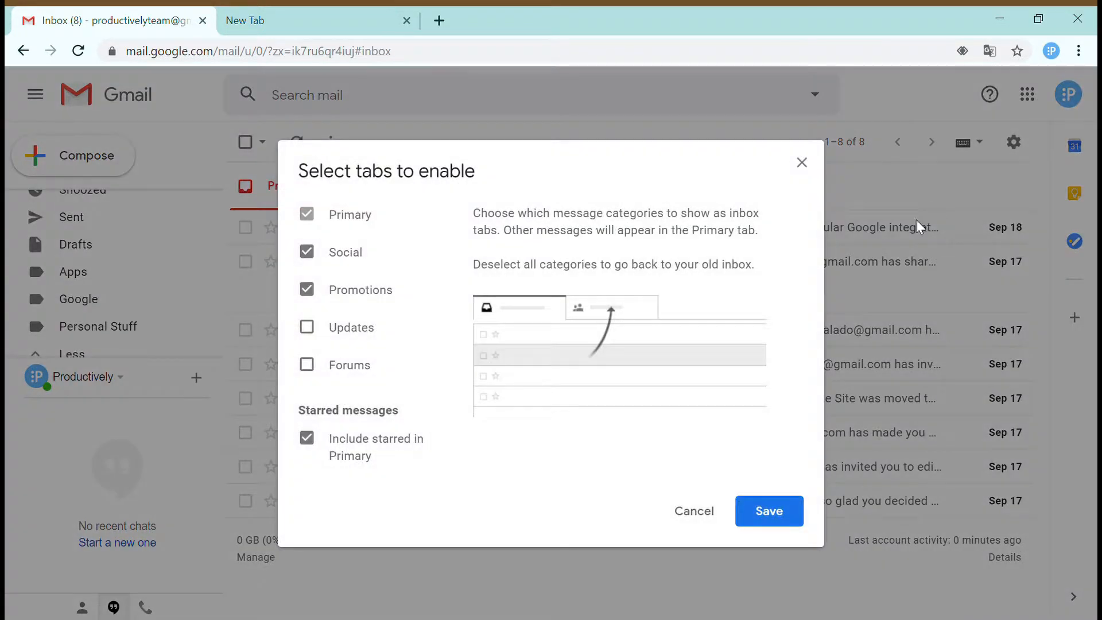
{"action": "left_click", "coordinate": [329, 297]}
{"action": "left_click", "coordinate": [336, 241]}
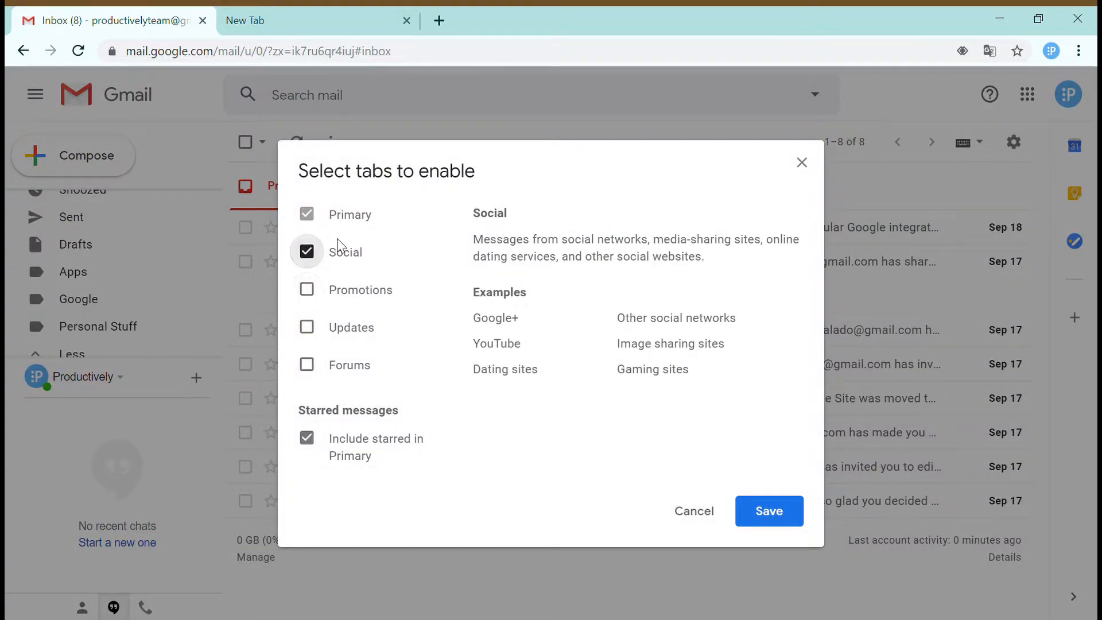
{"action": "left_click", "coordinate": [788, 463]}
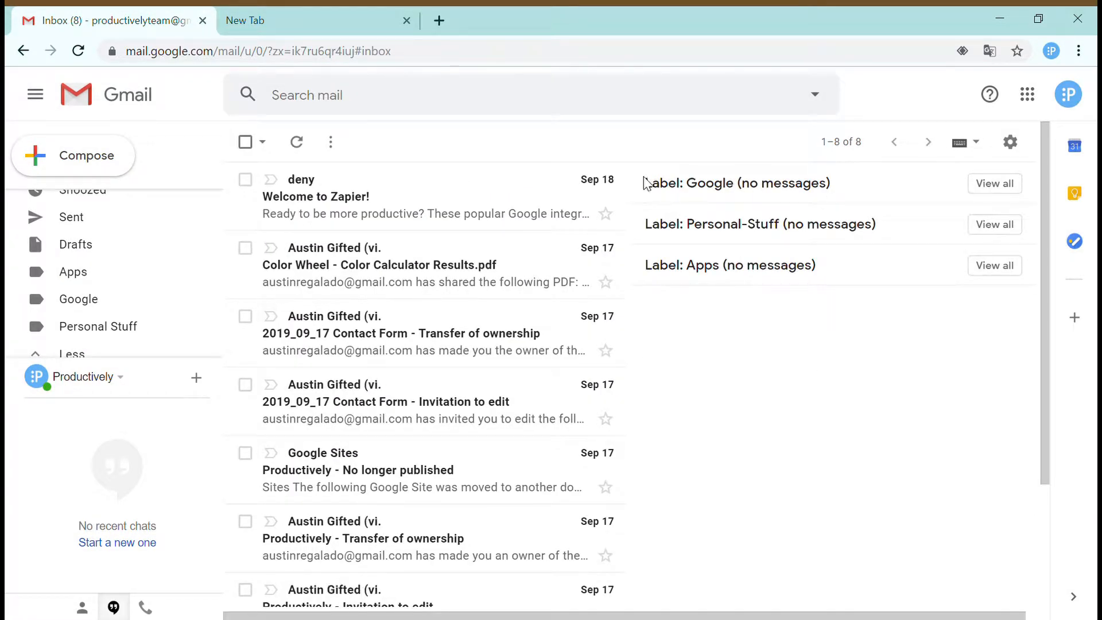
{"action": "left_click_drag", "start_coordinate": [646, 185], "coordinate": [730, 227]}
{"action": "left_click", "coordinate": [849, 294]}
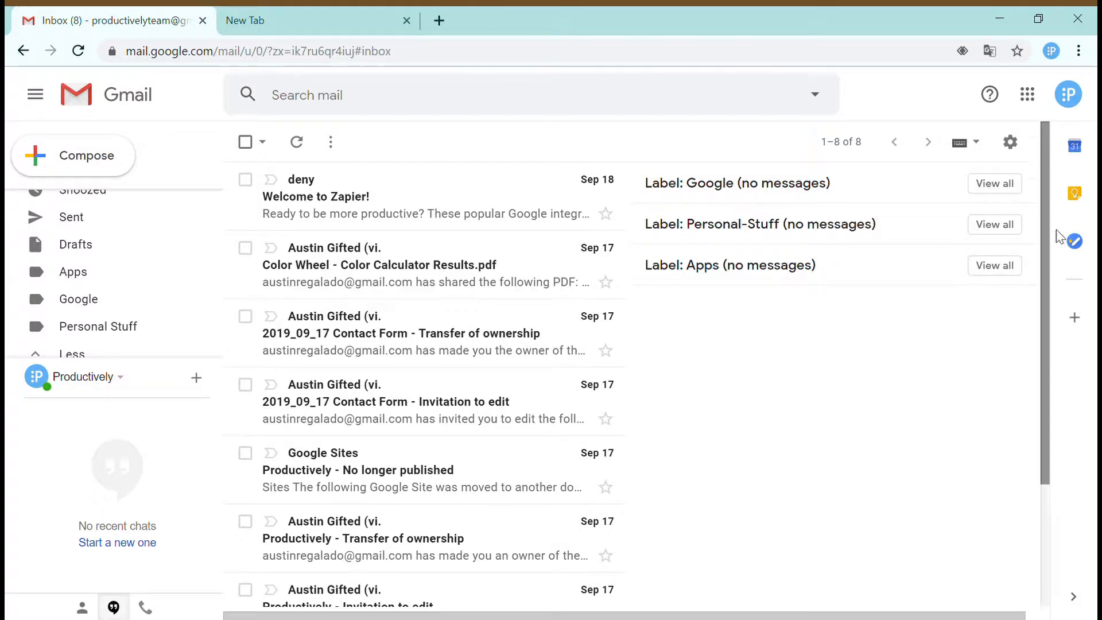
- Dismiss the editor error, correct Pane 2's query from 'is: Apps' to is:Apps, and save
{"action": "left_click", "coordinate": [1010, 142]}
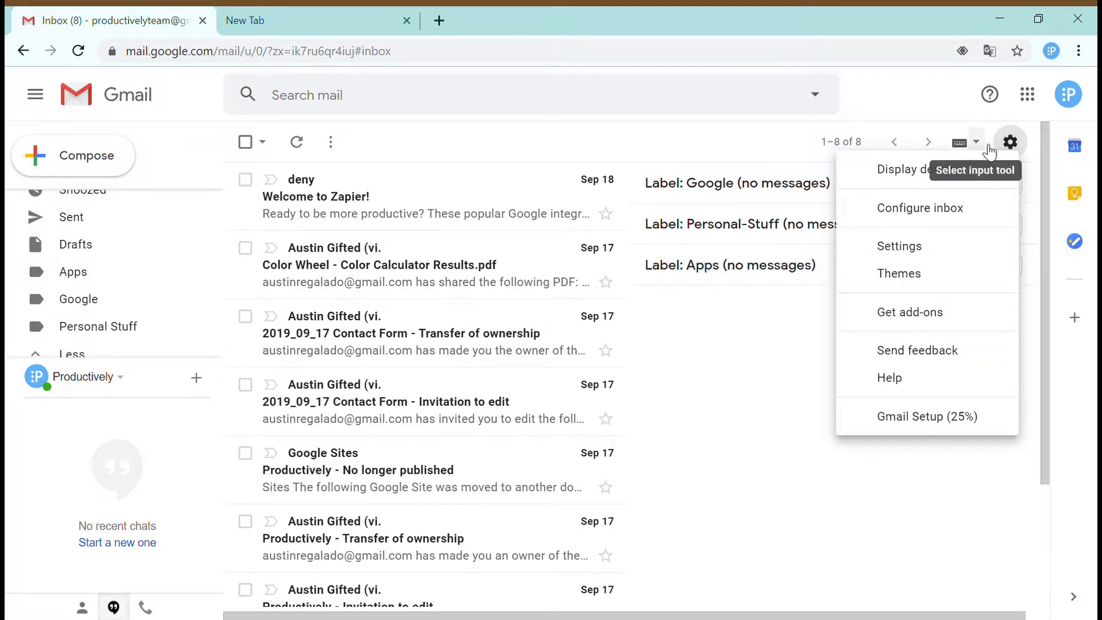
{"action": "left_click", "coordinate": [910, 246]}
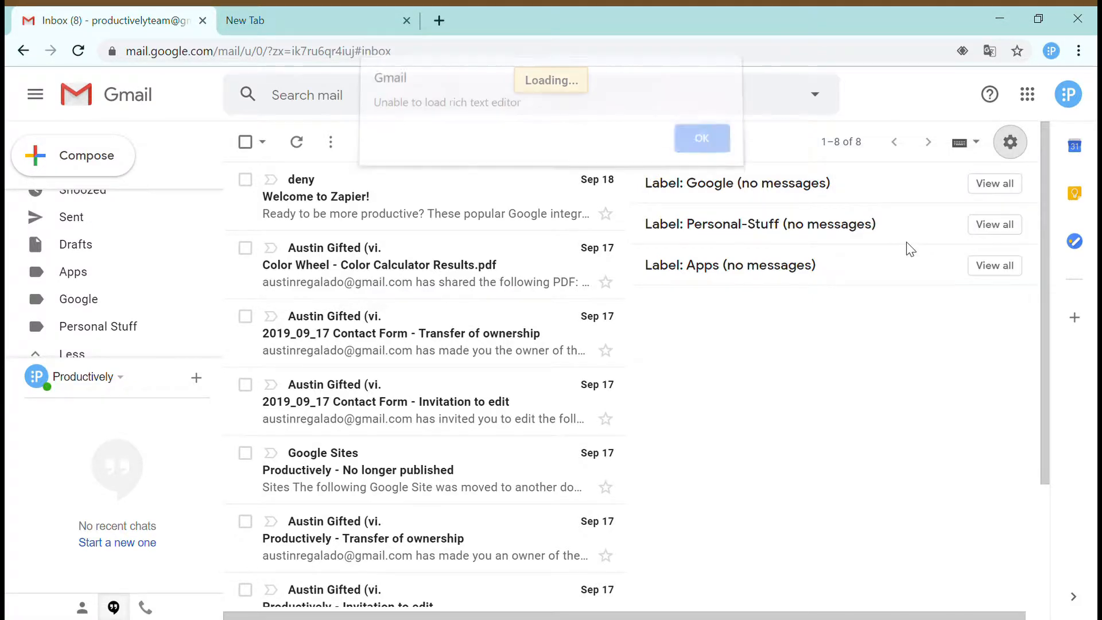
{"action": "left_click", "coordinate": [704, 148]}
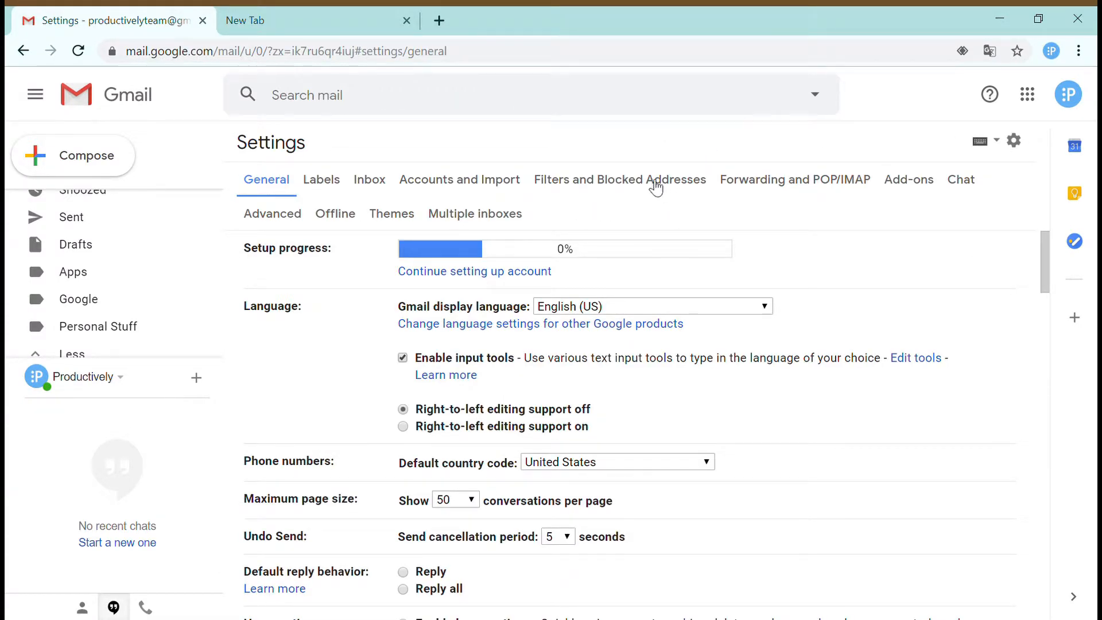
{"action": "left_click", "coordinate": [462, 218]}
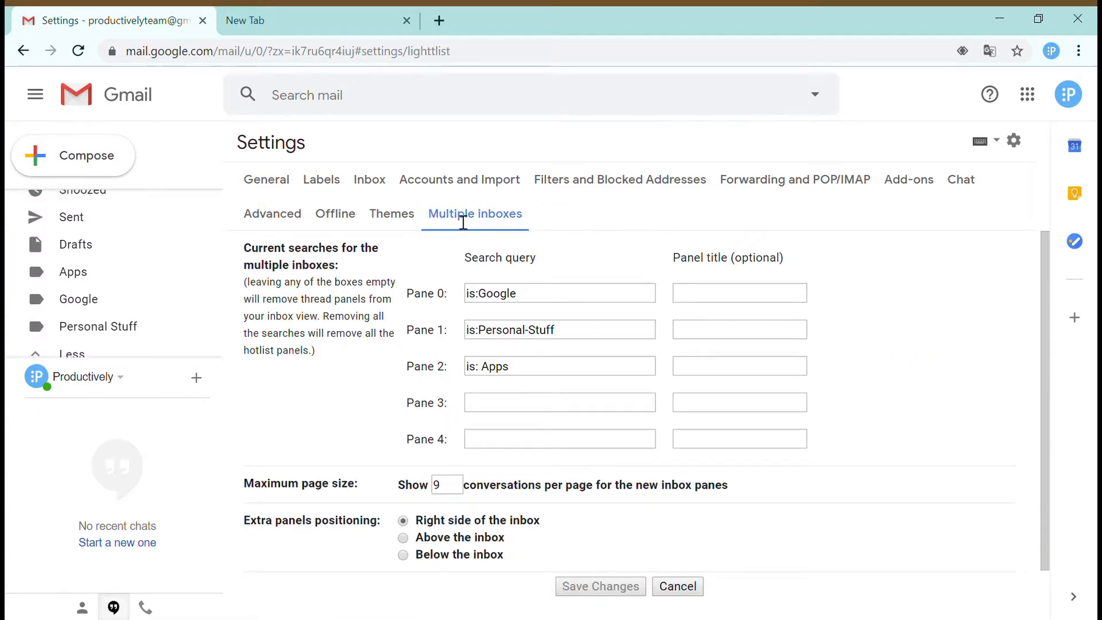
{"action": "left_click", "coordinate": [491, 374]}
{"action": "key", "text": "BackSpace"}
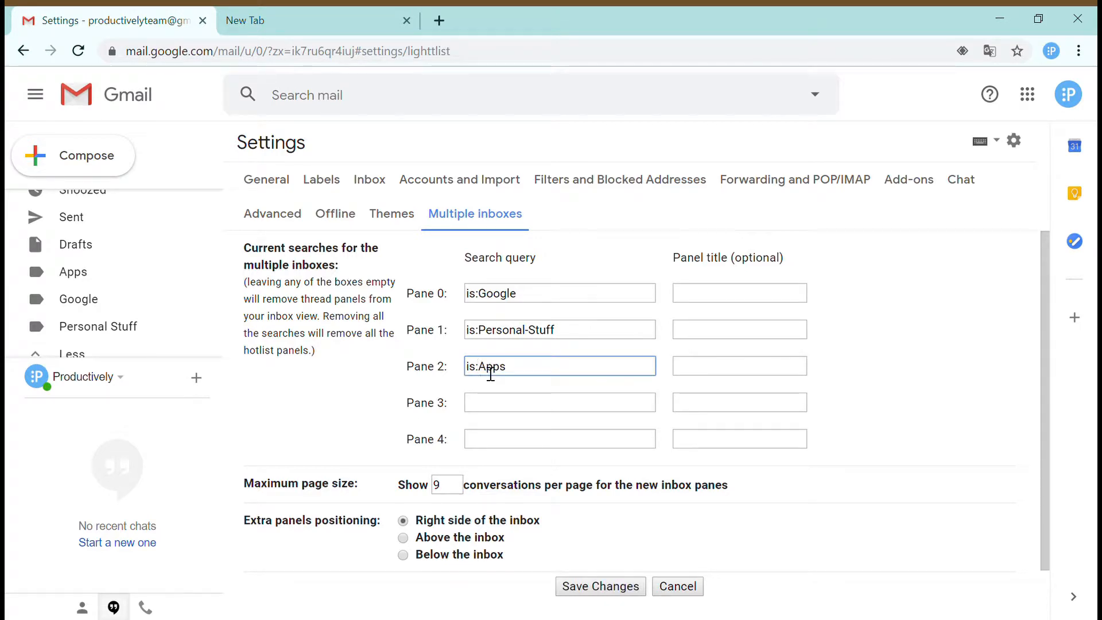
{"action": "left_click", "coordinate": [619, 588]}
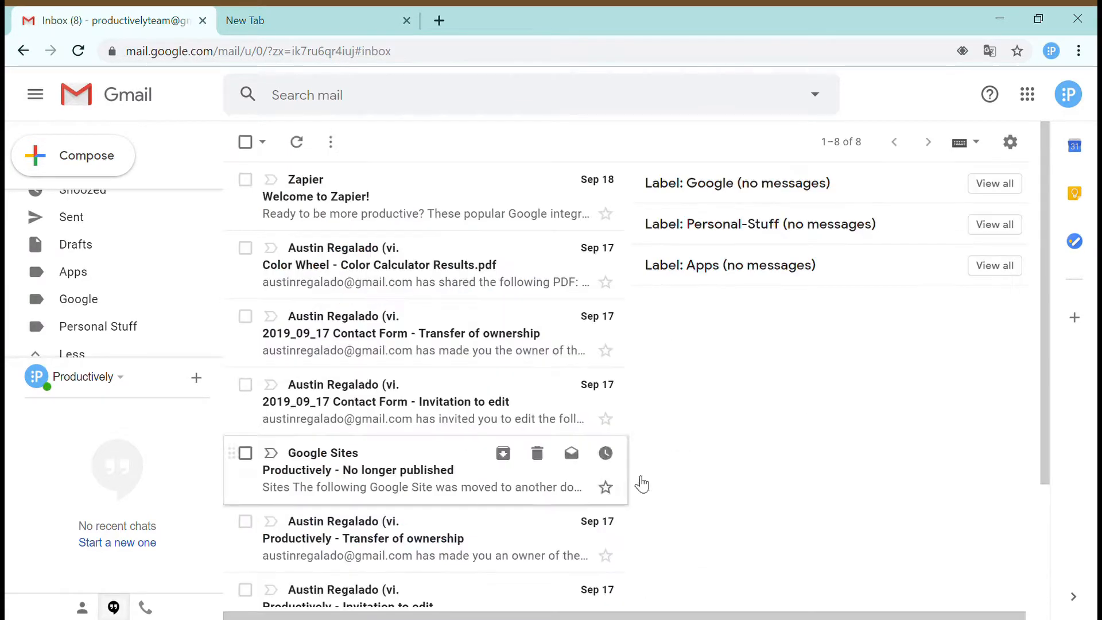
{"action": "scroll", "coordinate": [292, 335], "scroll_direction": "down", "scroll_amount": 3}
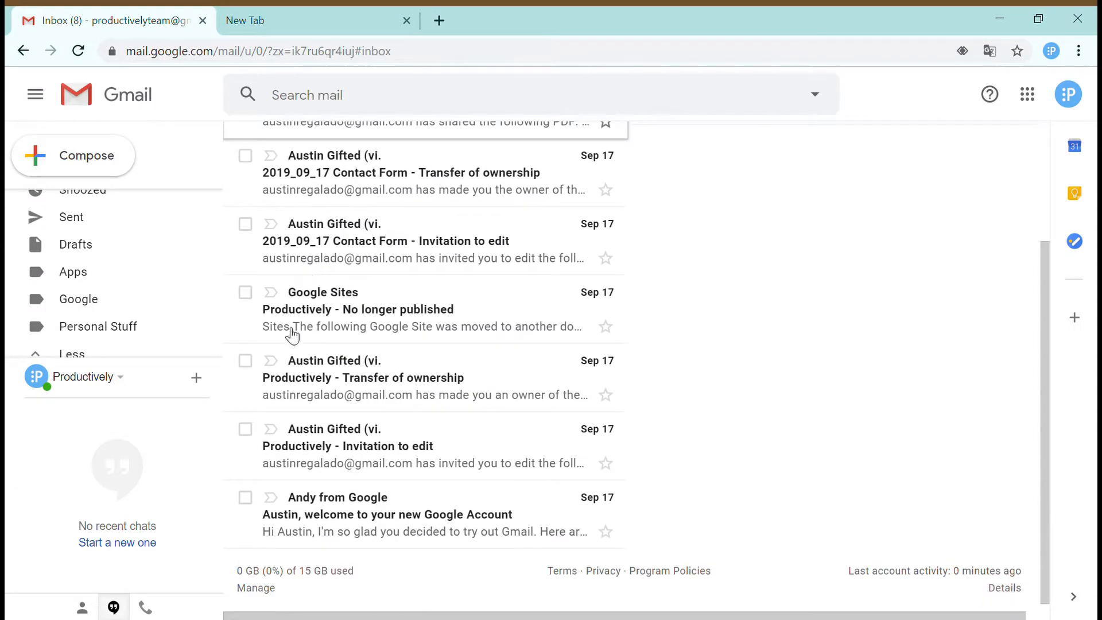
{"action": "scroll", "coordinate": [775, 285], "scroll_direction": "up", "scroll_amount": 3}
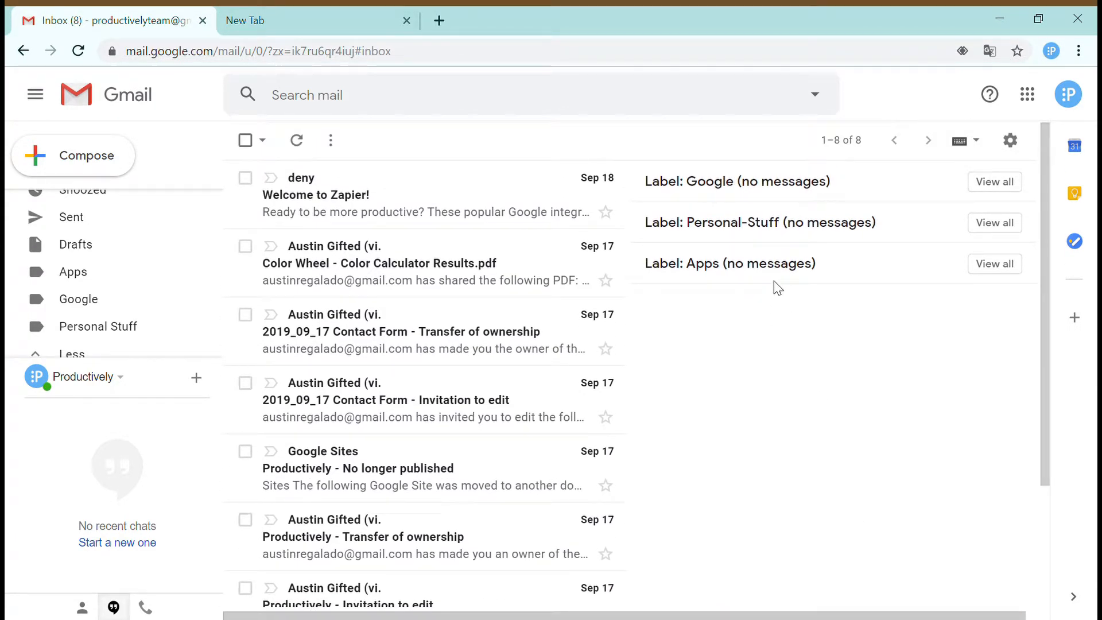
{"action": "scroll", "coordinate": [790, 398], "scroll_direction": "down", "scroll_amount": 3}
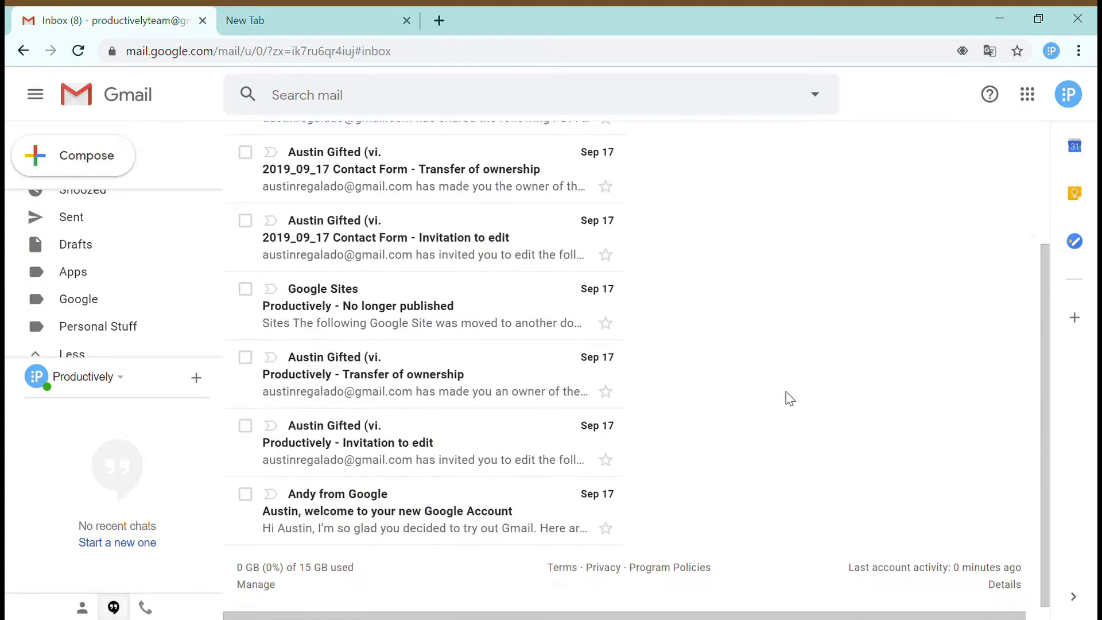
{"action": "scroll", "coordinate": [789, 398], "scroll_direction": "up", "scroll_amount": 3}
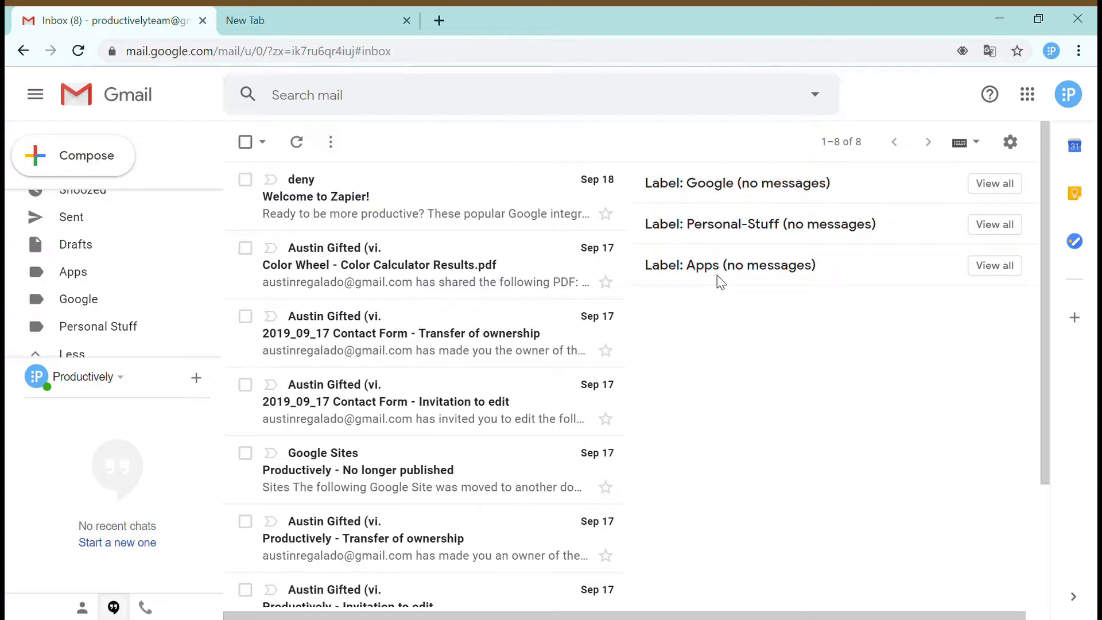
{"action": "scroll", "coordinate": [718, 274], "scroll_direction": "down", "scroll_amount": 3}
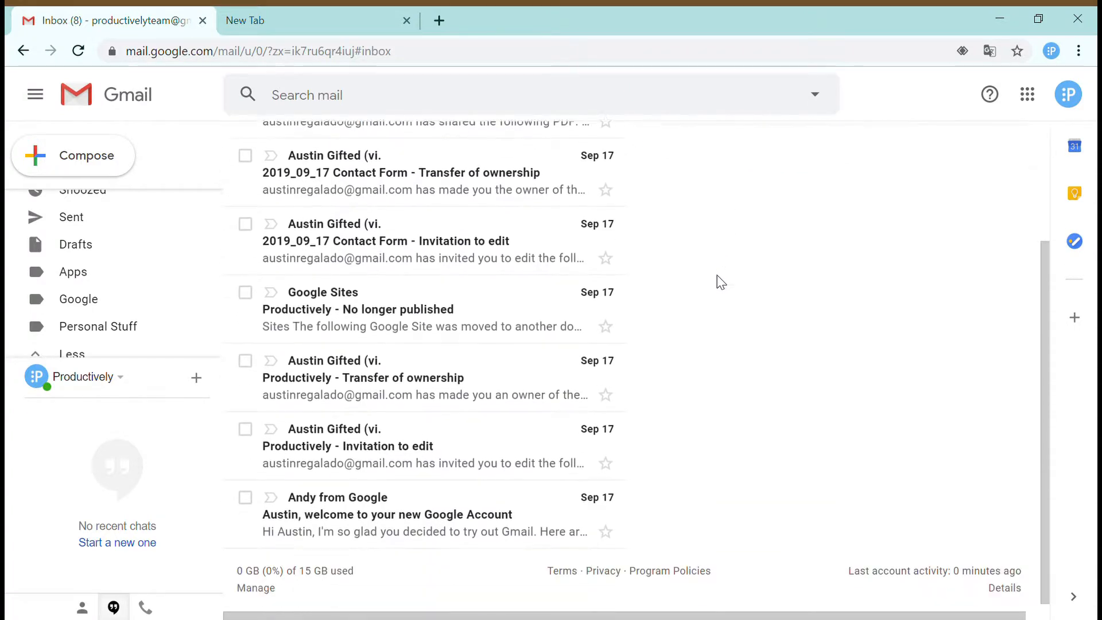
- Relabel the Google Account welcome and Google Sites messages from Updates to Google, then archive them
{"action": "left_click", "coordinate": [245, 494]}
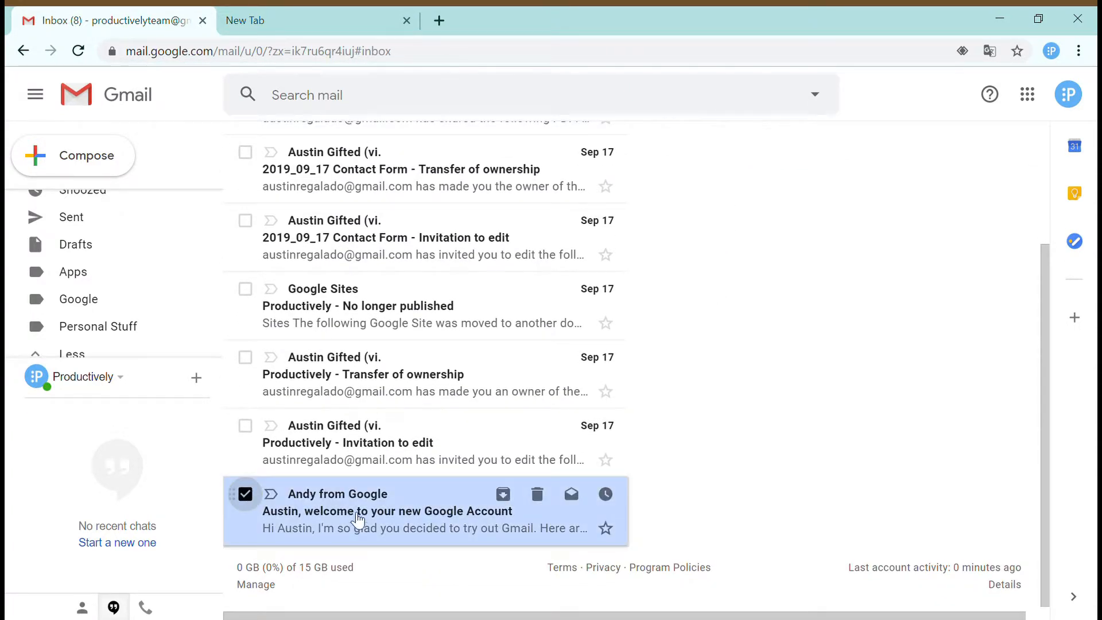
{"action": "left_click", "coordinate": [245, 289]}
{"action": "scroll", "coordinate": [511, 230], "scroll_direction": "up", "scroll_amount": 3}
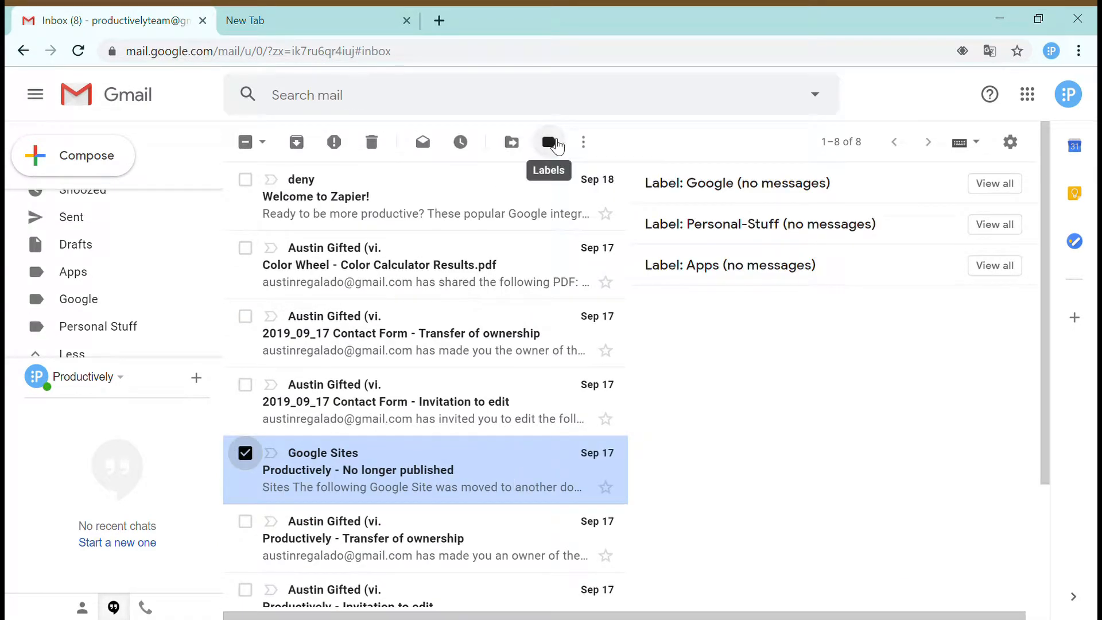
{"action": "left_click", "coordinate": [551, 142]}
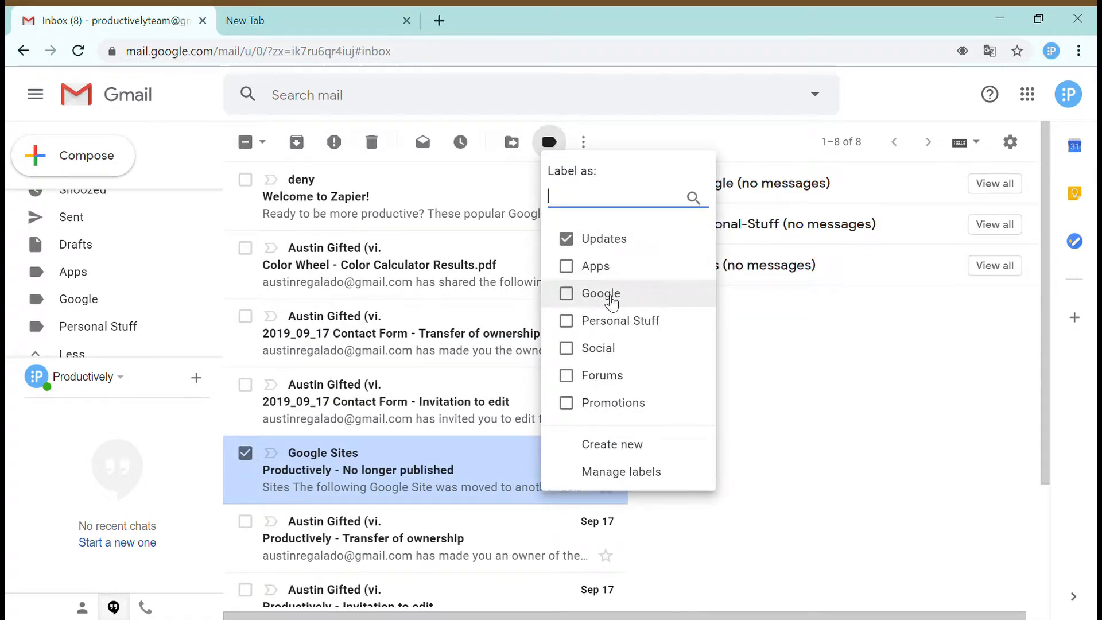
{"action": "left_click", "coordinate": [580, 293]}
{"action": "left_click", "coordinate": [567, 237]}
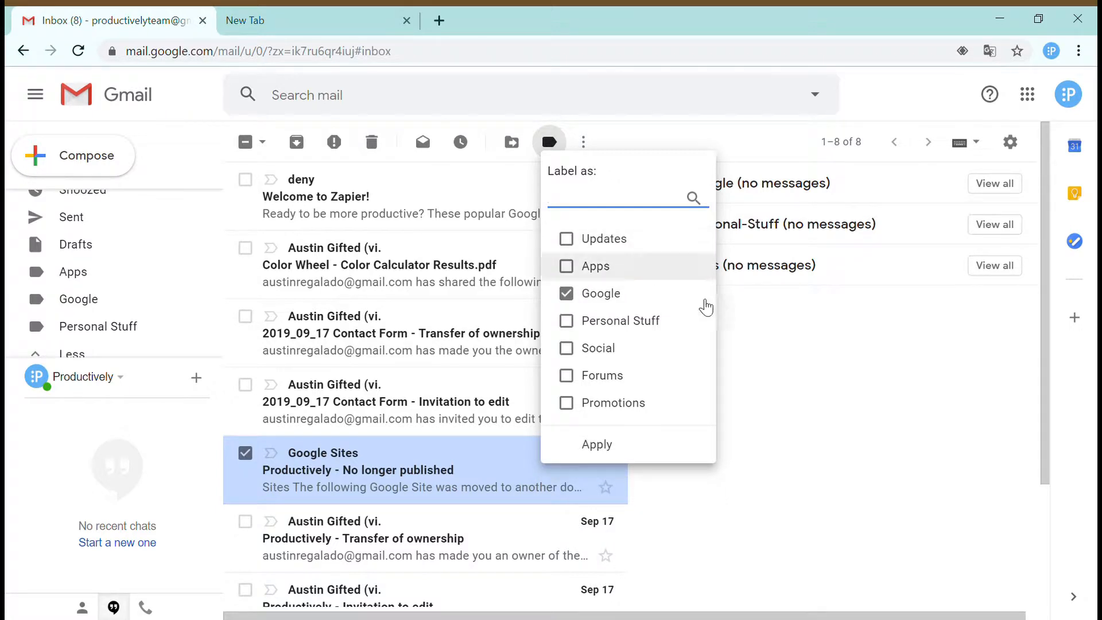
{"action": "left_click", "coordinate": [597, 446]}
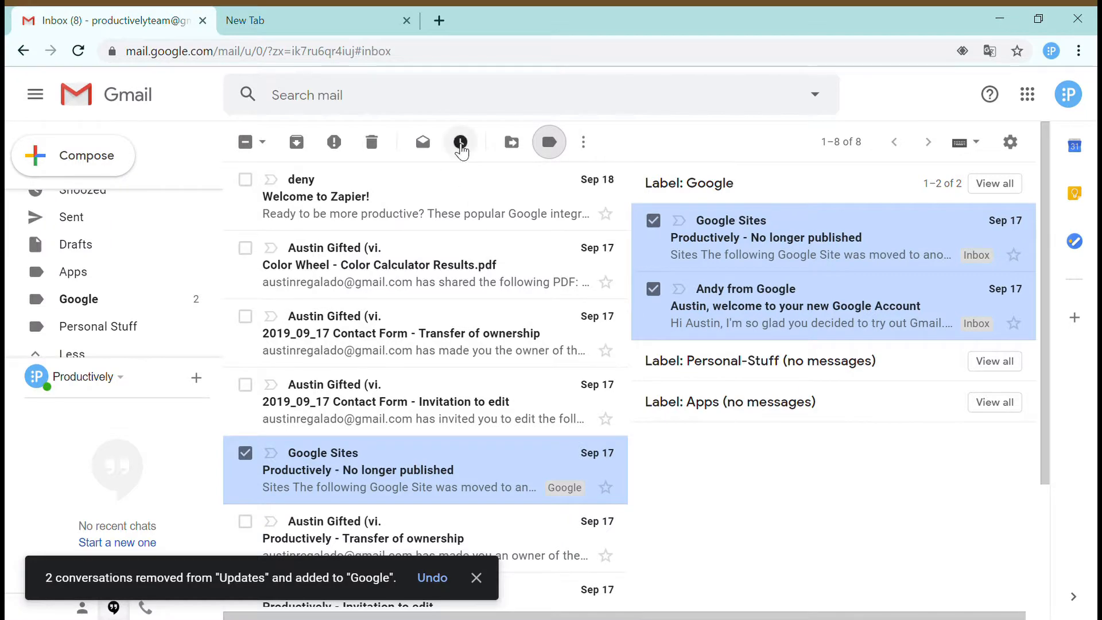
{"action": "left_click", "coordinate": [296, 144]}
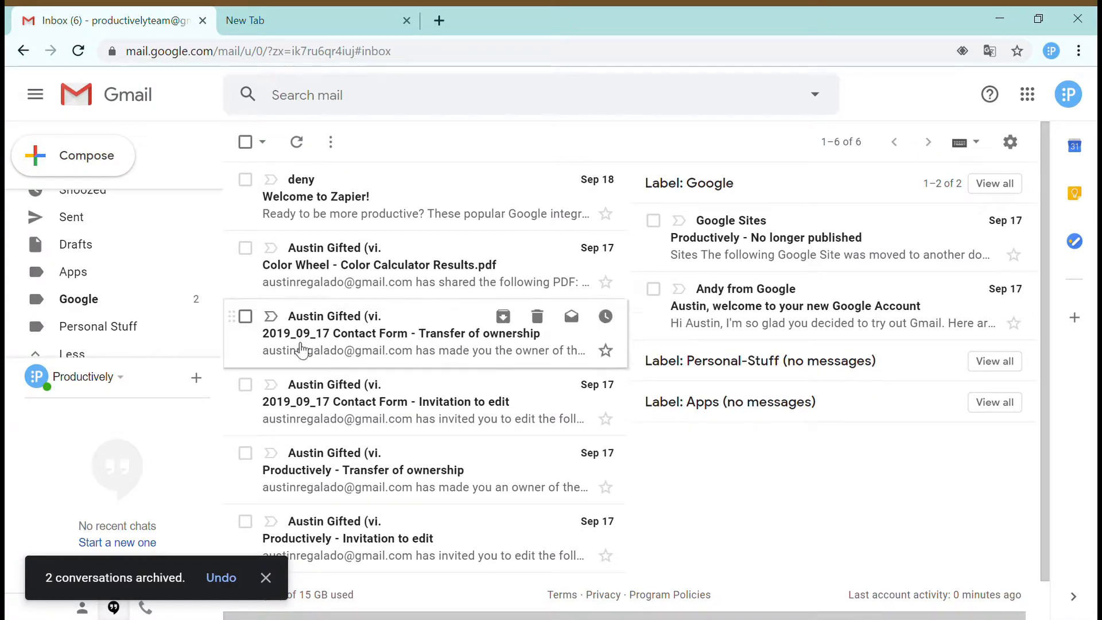
- Relabel the five Color Wheel, Contact Form and Productively conversations as Personal Stuff and archive them
{"action": "left_click", "coordinate": [245, 248]}
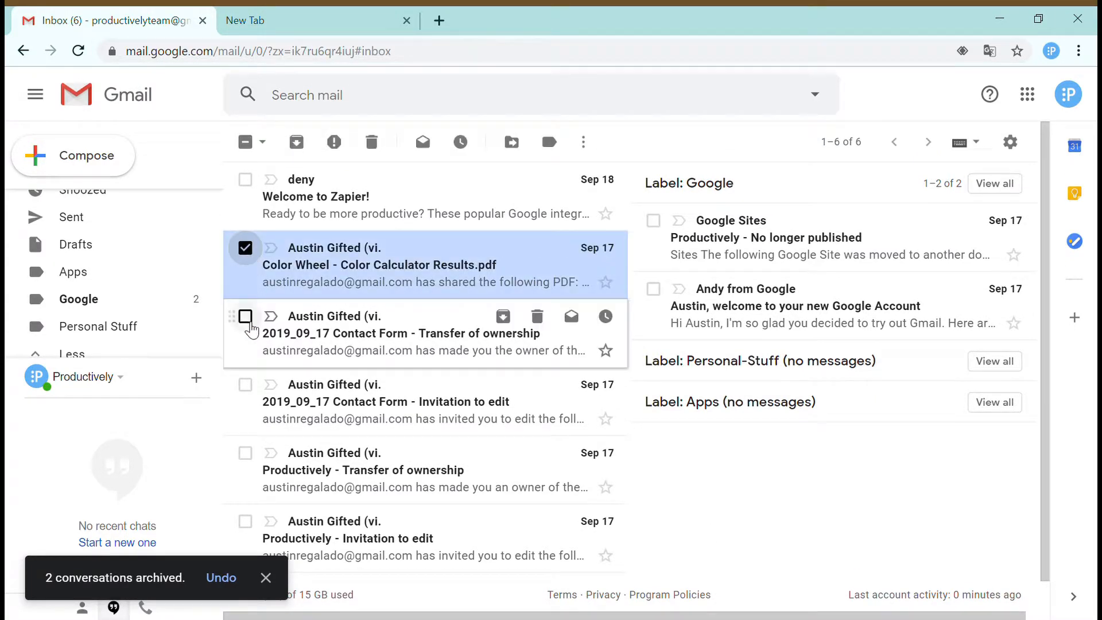
{"action": "left_click", "coordinate": [245, 317]}
{"action": "left_click", "coordinate": [245, 384]}
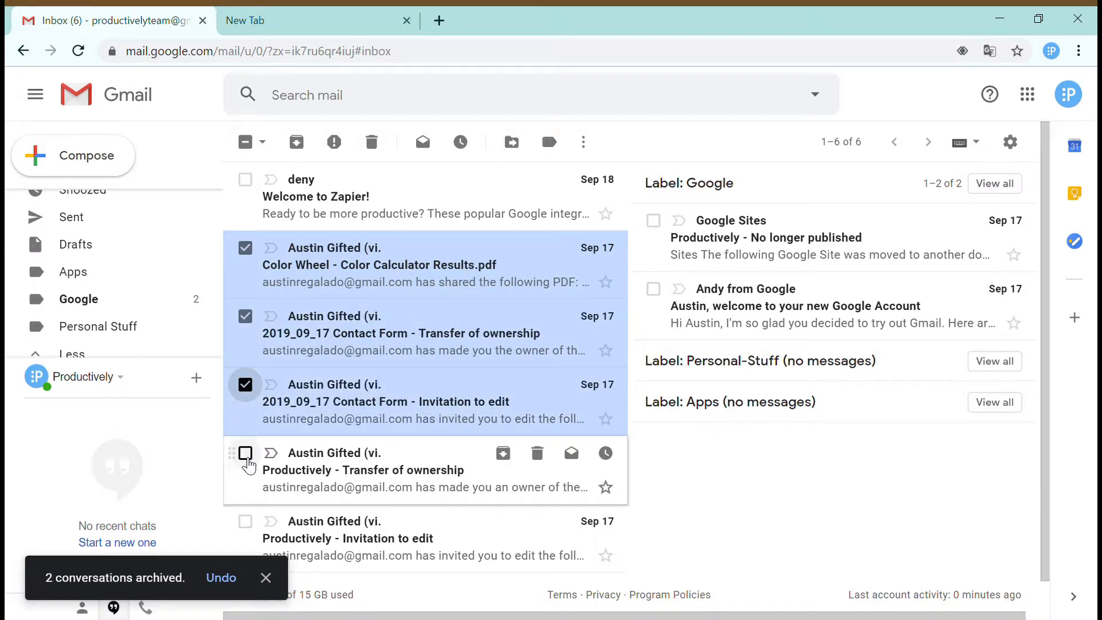
{"action": "left_click", "coordinate": [246, 453]}
{"action": "left_click", "coordinate": [245, 522]}
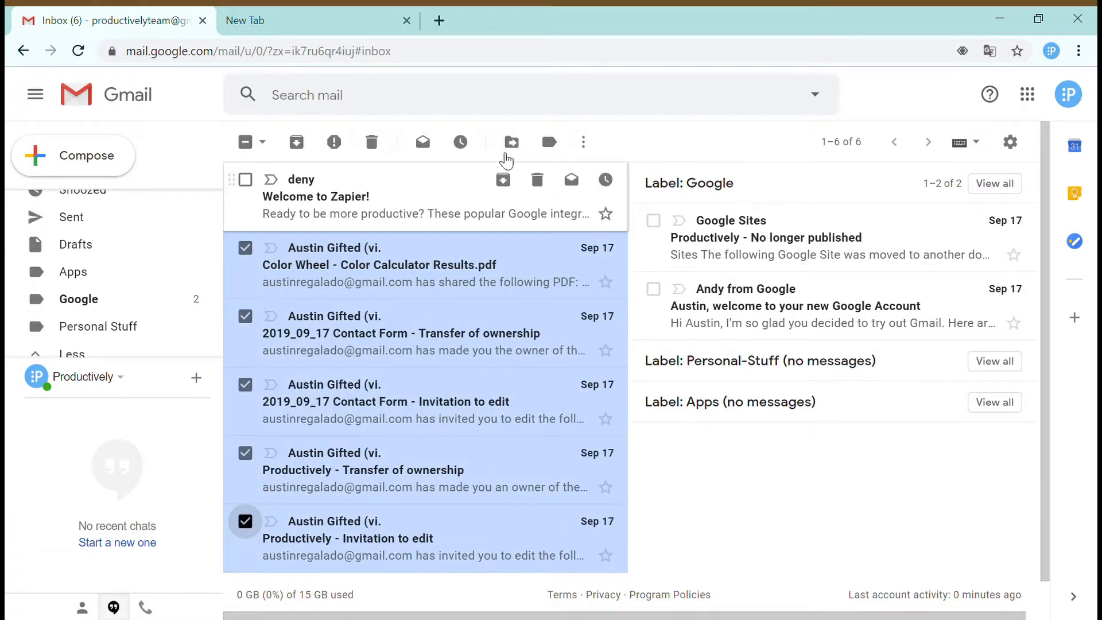
{"action": "left_click", "coordinate": [549, 142]}
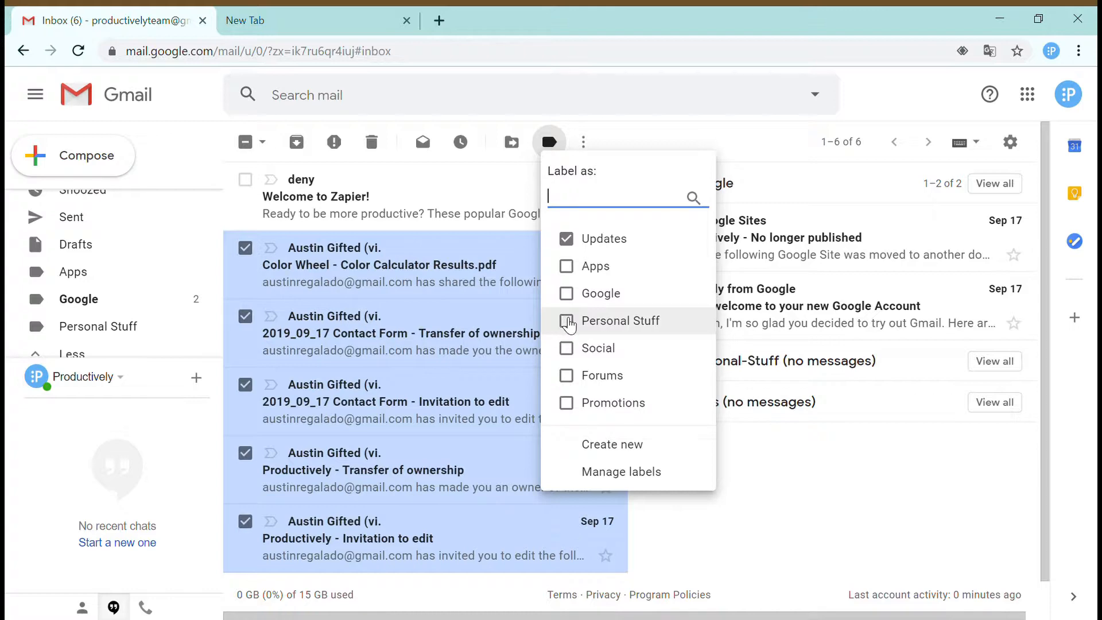
{"action": "left_click", "coordinate": [566, 320]}
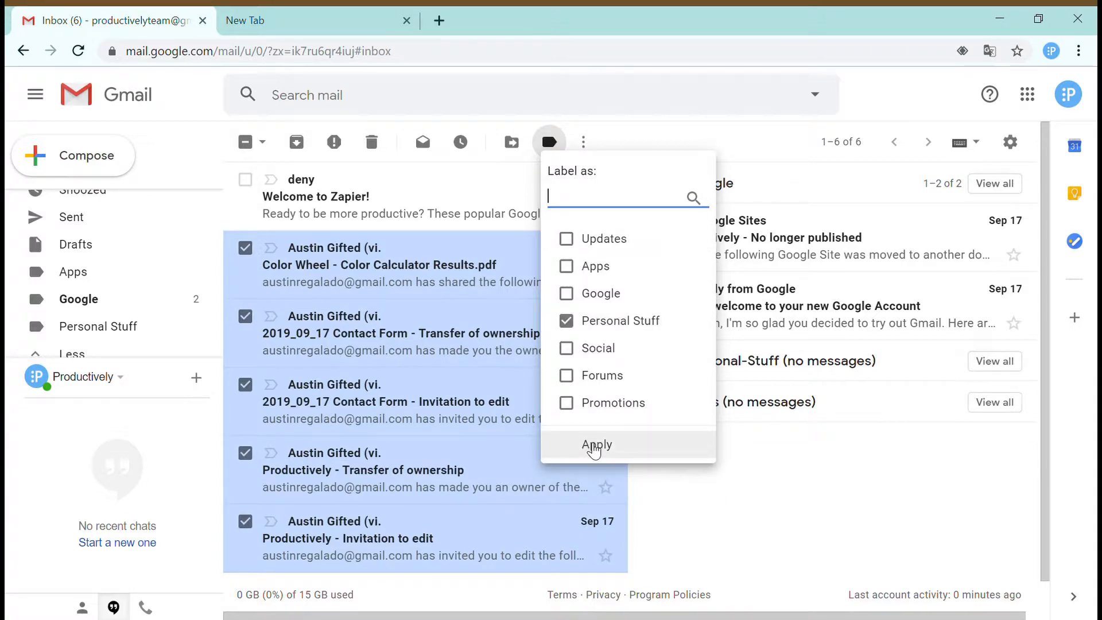
{"action": "left_click", "coordinate": [595, 444]}
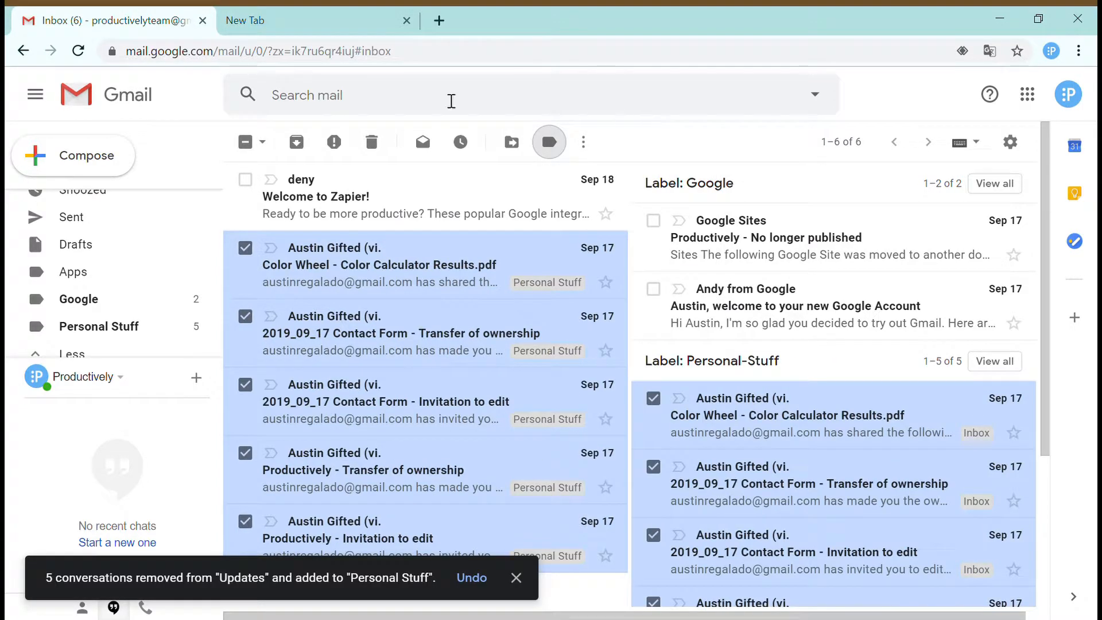
{"action": "left_click", "coordinate": [298, 147]}
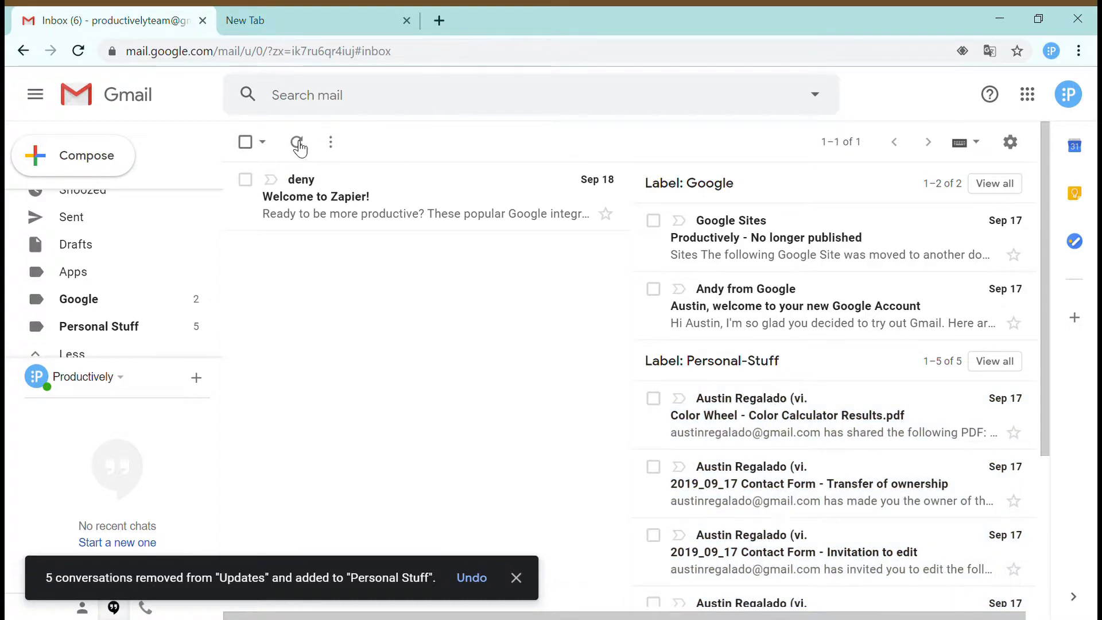
{"action": "scroll", "coordinate": [741, 357], "scroll_direction": "down", "scroll_amount": 2}
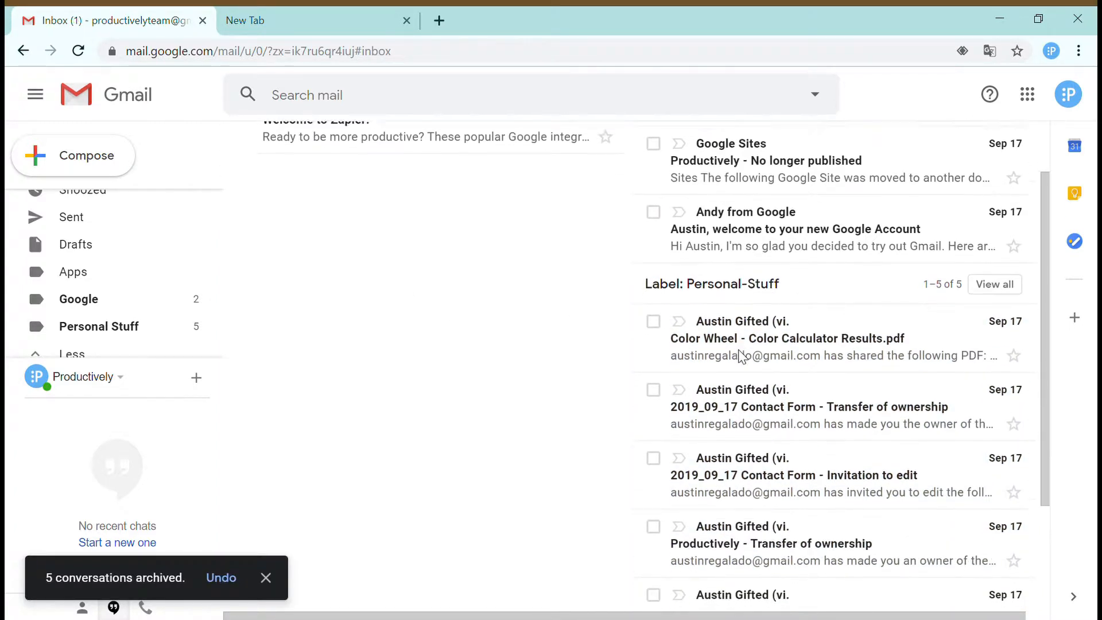
{"action": "scroll", "coordinate": [741, 357], "scroll_direction": "up", "scroll_amount": 2}
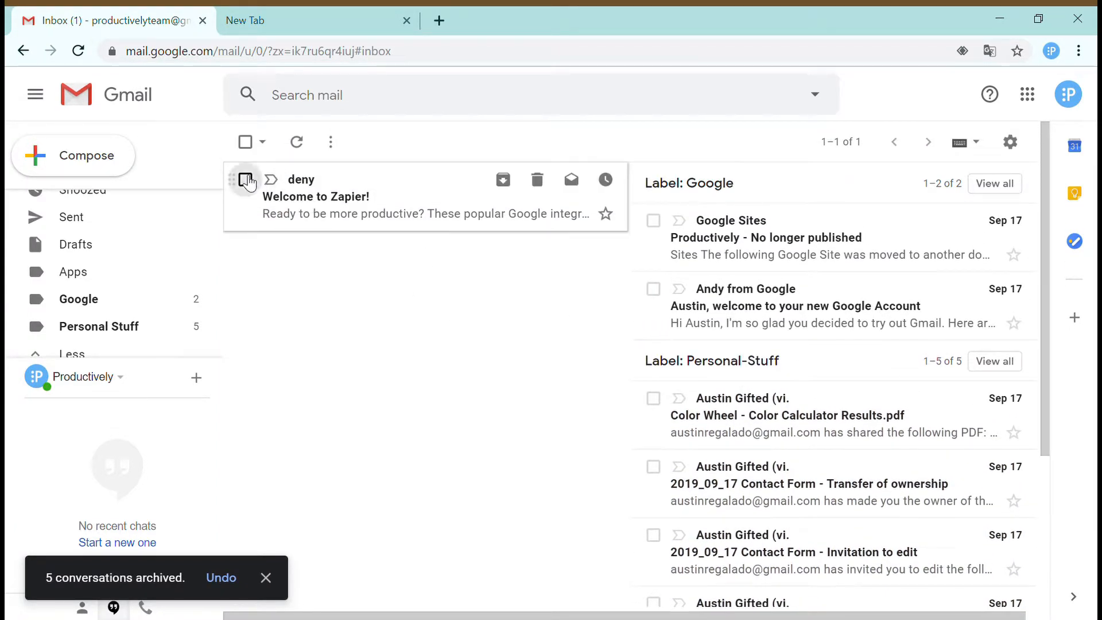
{"action": "left_click_drag", "start_coordinate": [246, 180], "coordinate": [449, 345]}
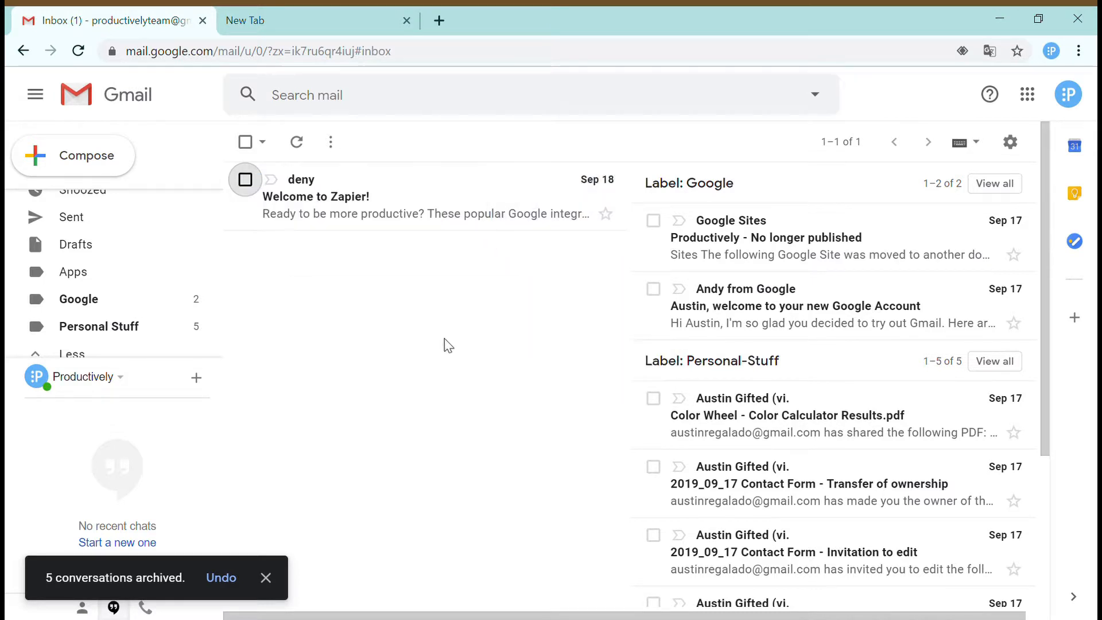
- Relabel Welcome to Zapier from Updates to Apps, archive it, and review the label panes
{"action": "left_click", "coordinate": [245, 179]}
{"action": "left_click", "coordinate": [550, 142]}
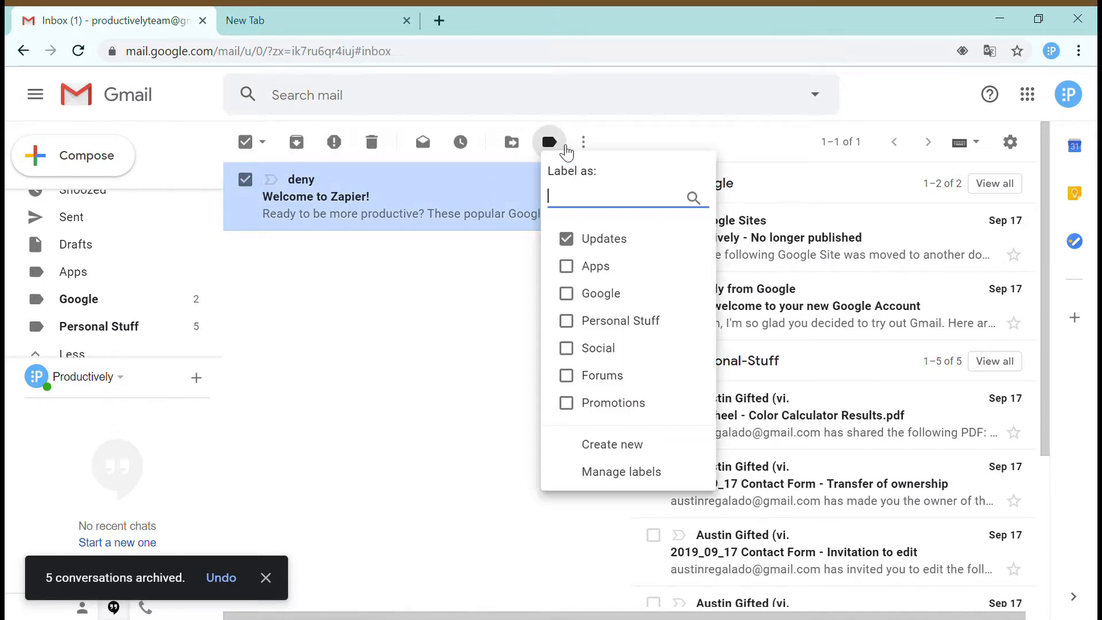
{"action": "left_click", "coordinate": [567, 266]}
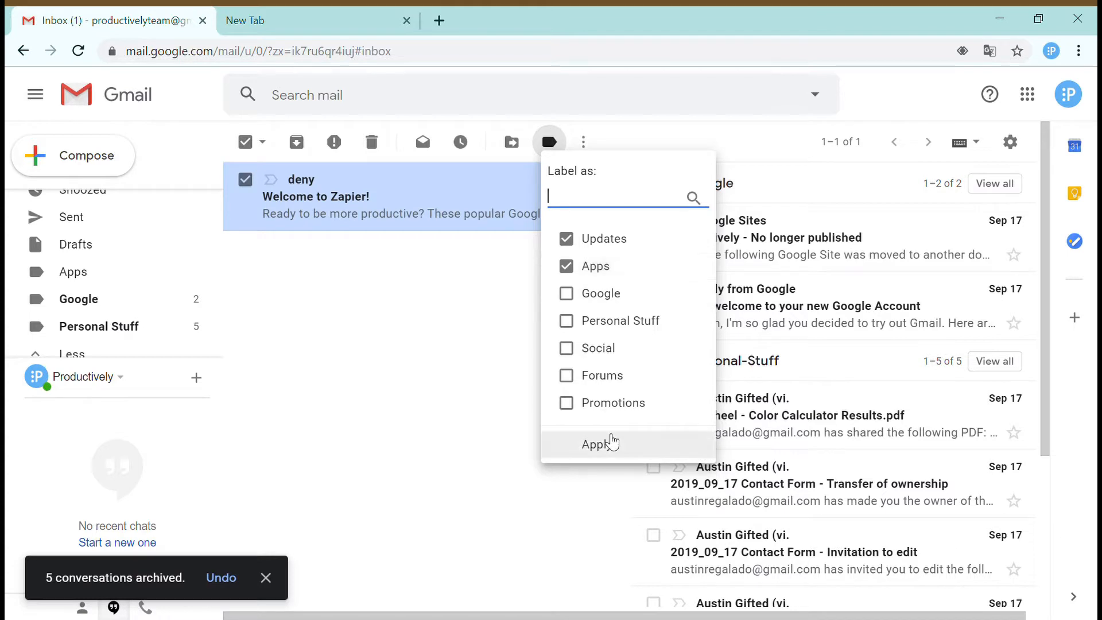
{"action": "left_click", "coordinate": [586, 247]}
{"action": "left_click", "coordinate": [597, 445]}
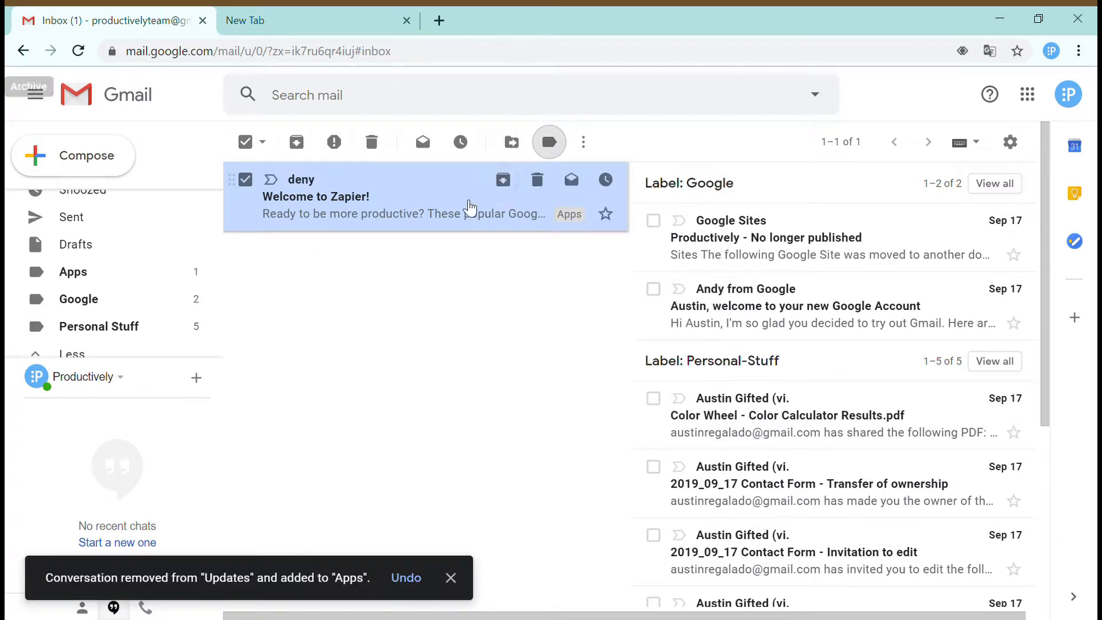
{"action": "left_click", "coordinate": [550, 141]}
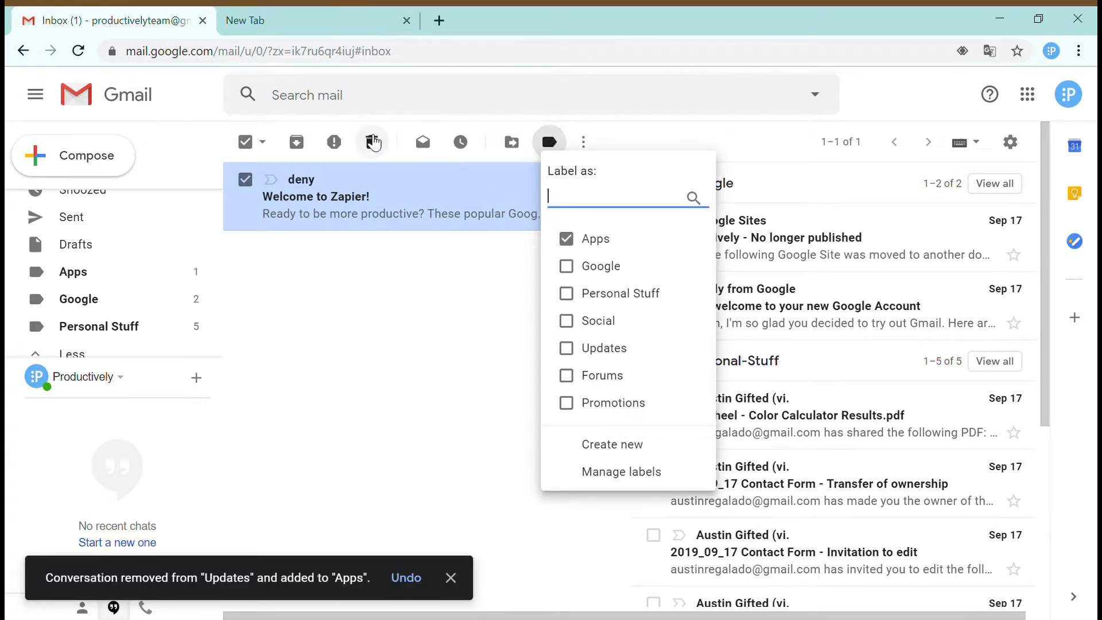
{"action": "left_click", "coordinate": [297, 142]}
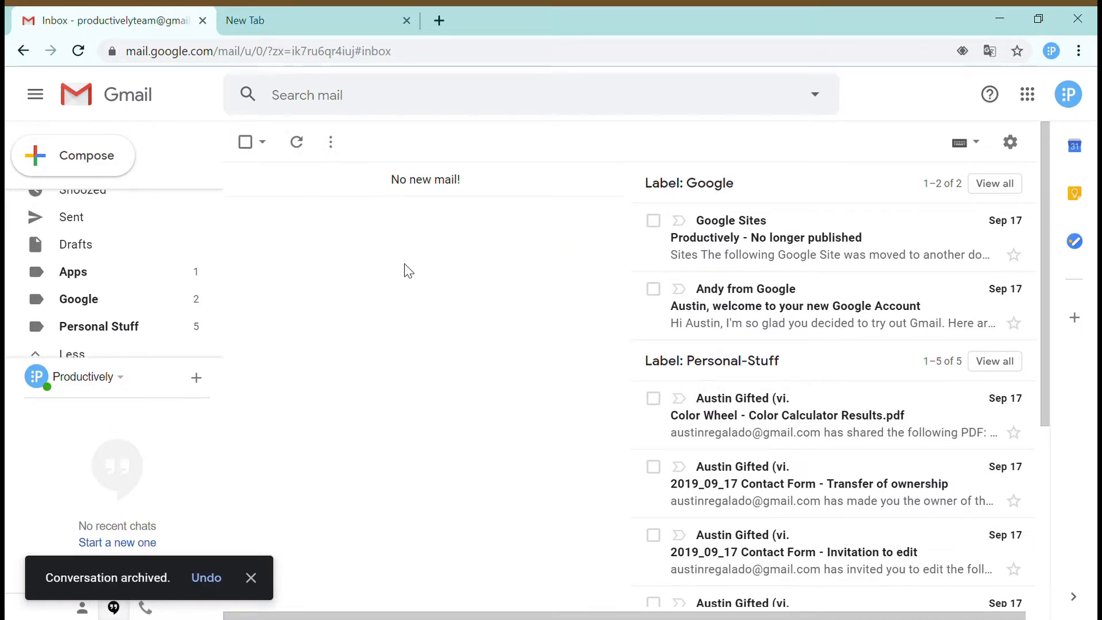
{"action": "scroll", "coordinate": [776, 368], "scroll_direction": "down", "scroll_amount": 3}
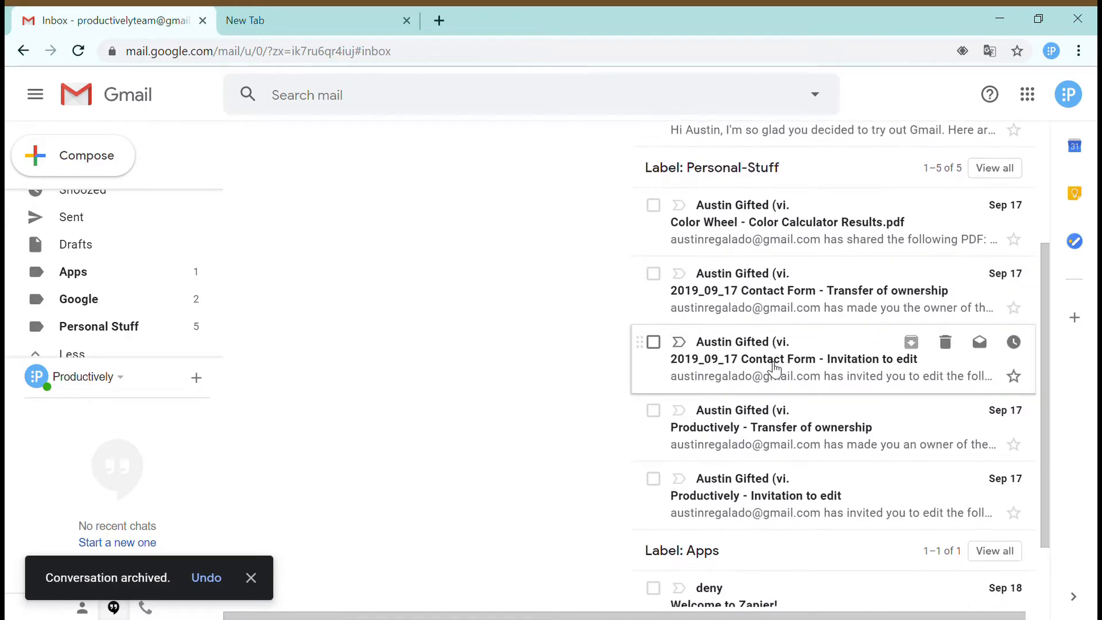
{"action": "scroll", "coordinate": [775, 368], "scroll_direction": "down", "scroll_amount": 2}
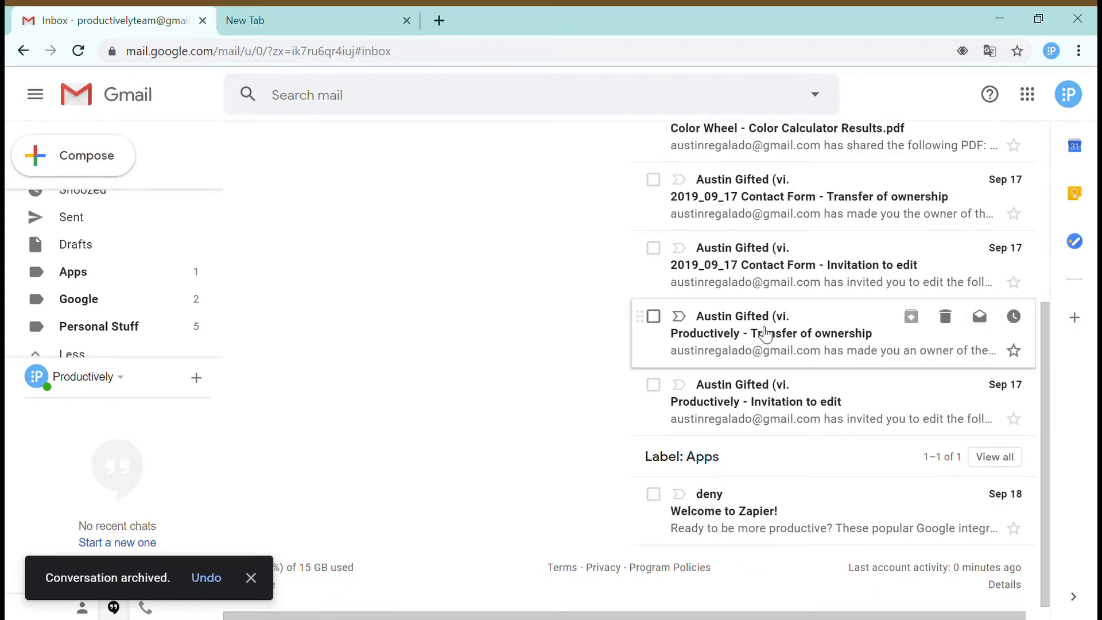
{"action": "scroll", "coordinate": [765, 333], "scroll_direction": "up", "scroll_amount": 5}
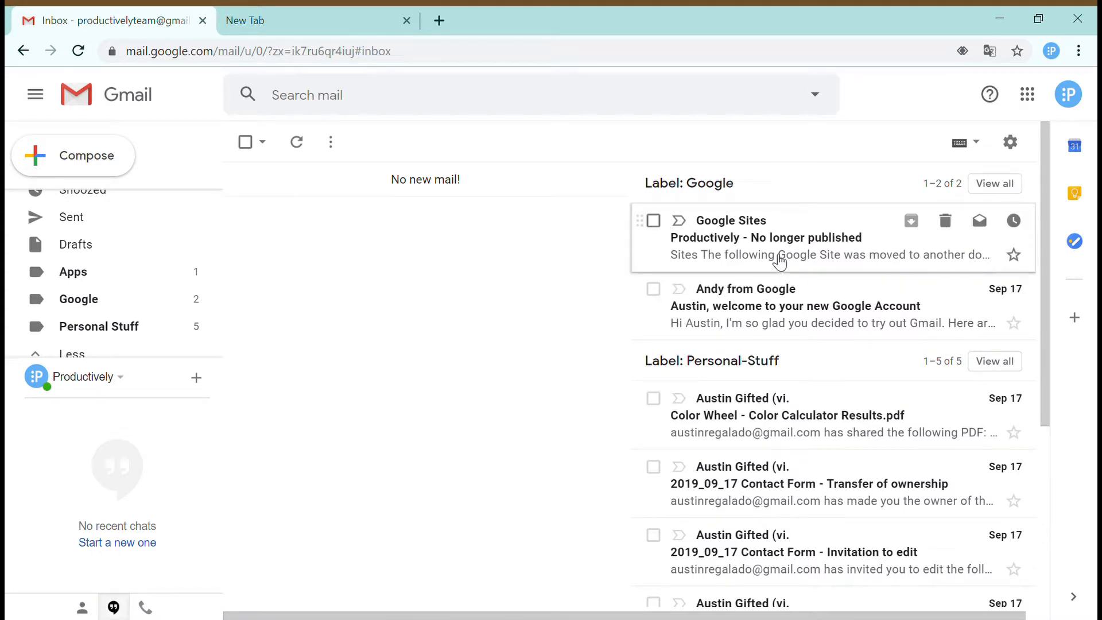
{"action": "scroll", "coordinate": [804, 437], "scroll_direction": "down", "scroll_amount": 4}
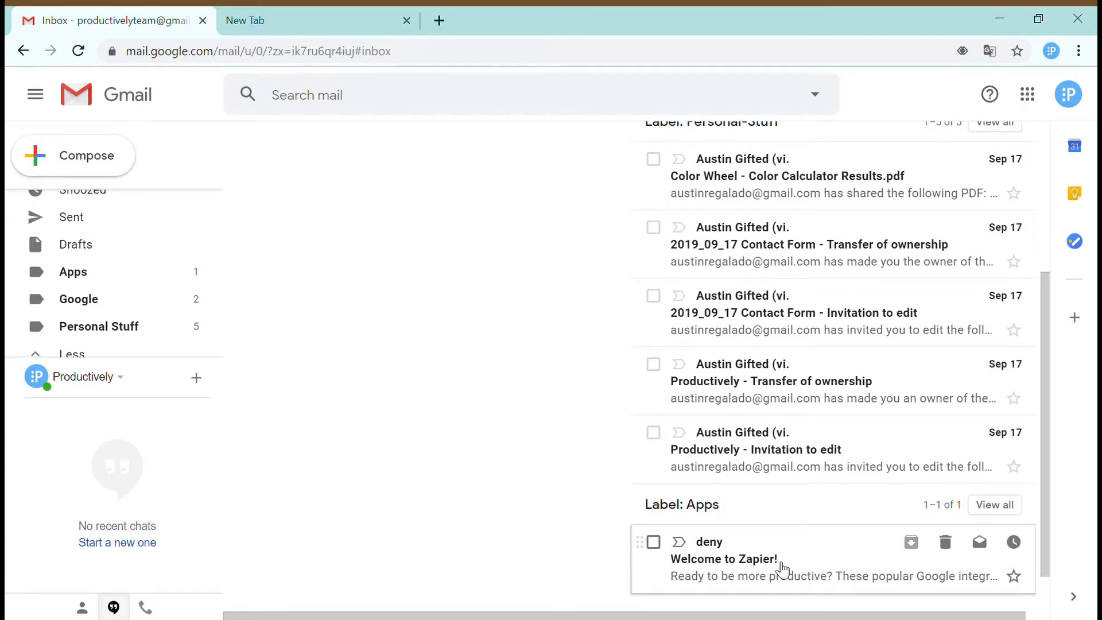
{"action": "scroll", "coordinate": [547, 404], "scroll_direction": "up", "scroll_amount": 5}
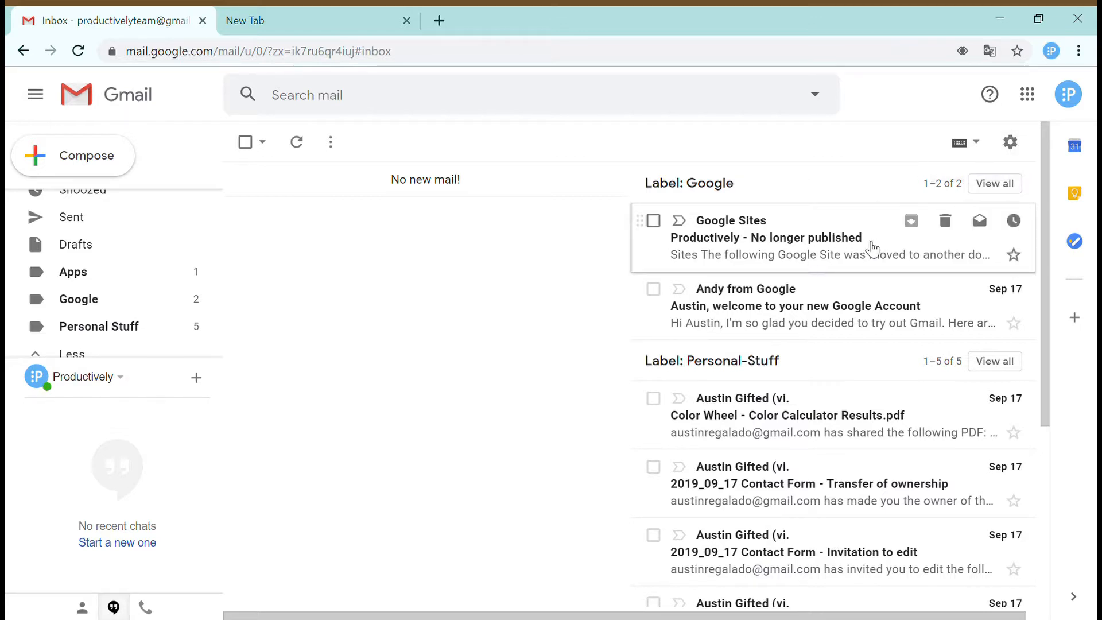
- Create a filter applying the Personal Stuff label to mail from the personal sender's address
{"action": "left_click", "coordinate": [1011, 143]}
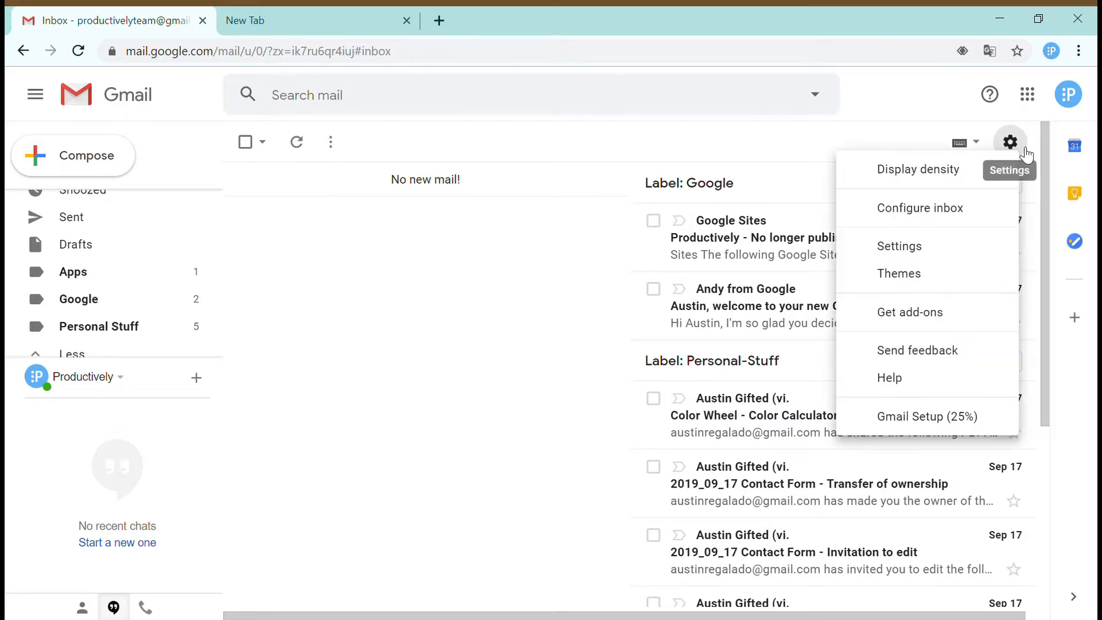
{"action": "left_click", "coordinate": [942, 259]}
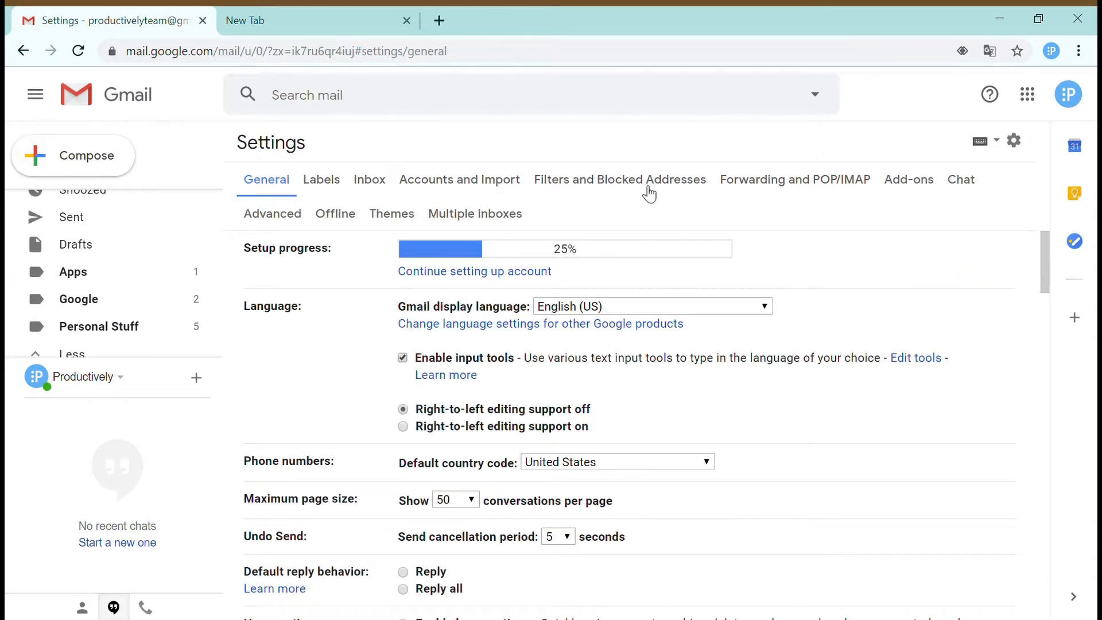
{"action": "left_click", "coordinate": [638, 189]}
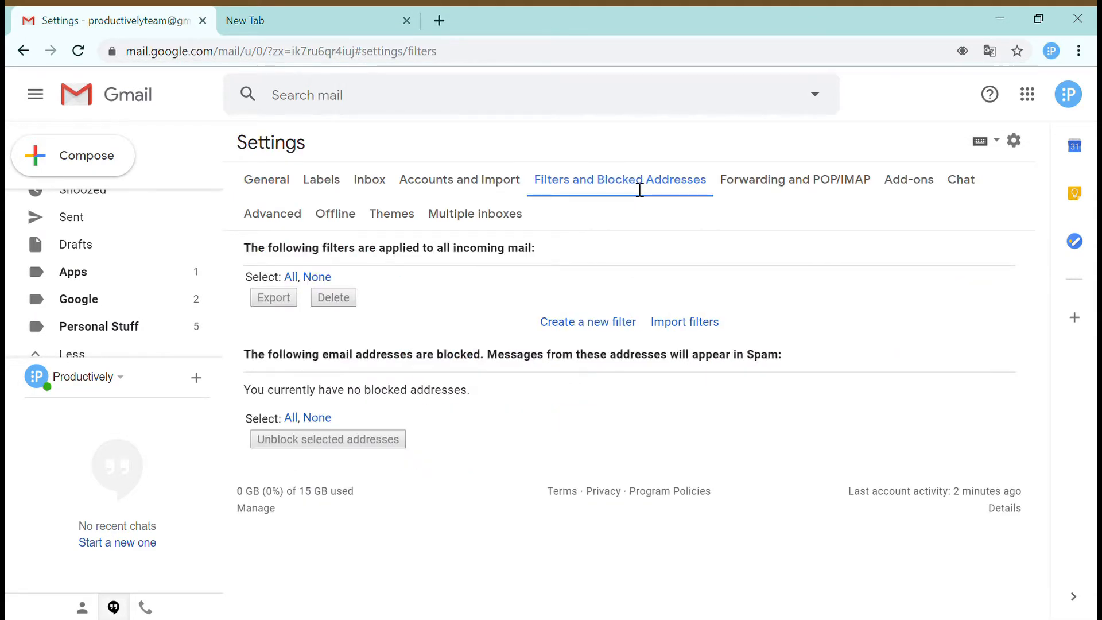
{"action": "left_click", "coordinate": [609, 324]}
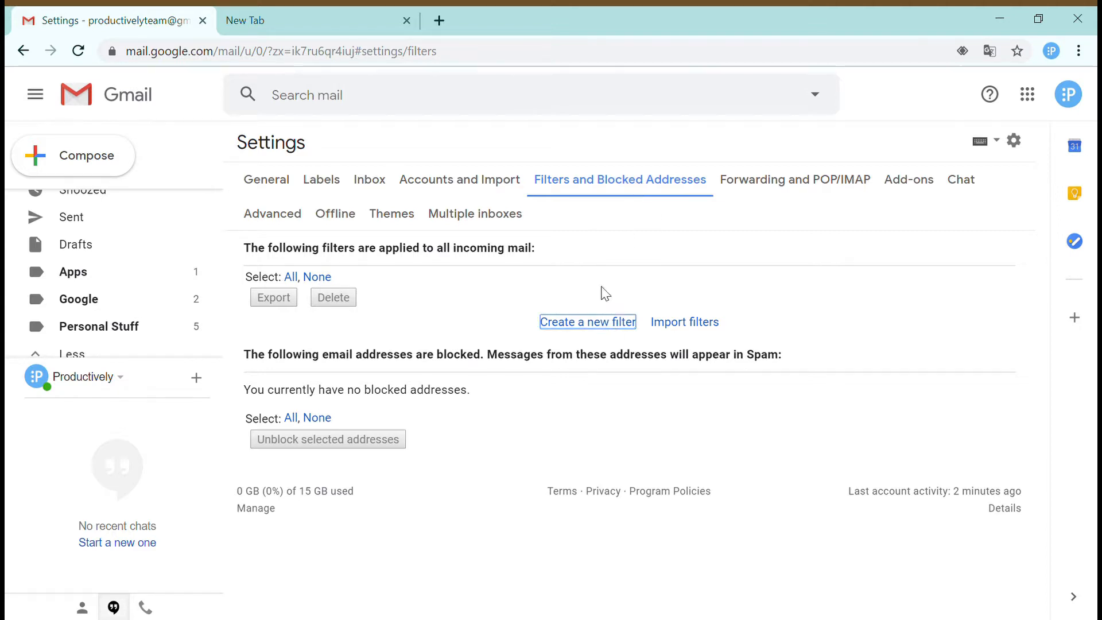
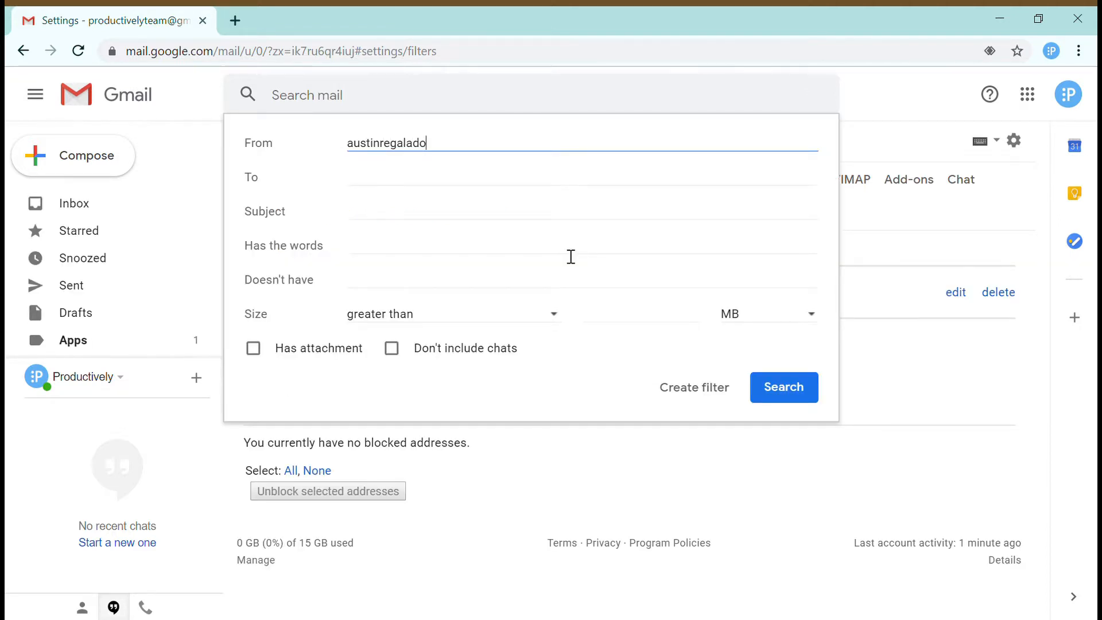
{"action": "left_click", "coordinate": [693, 388]}
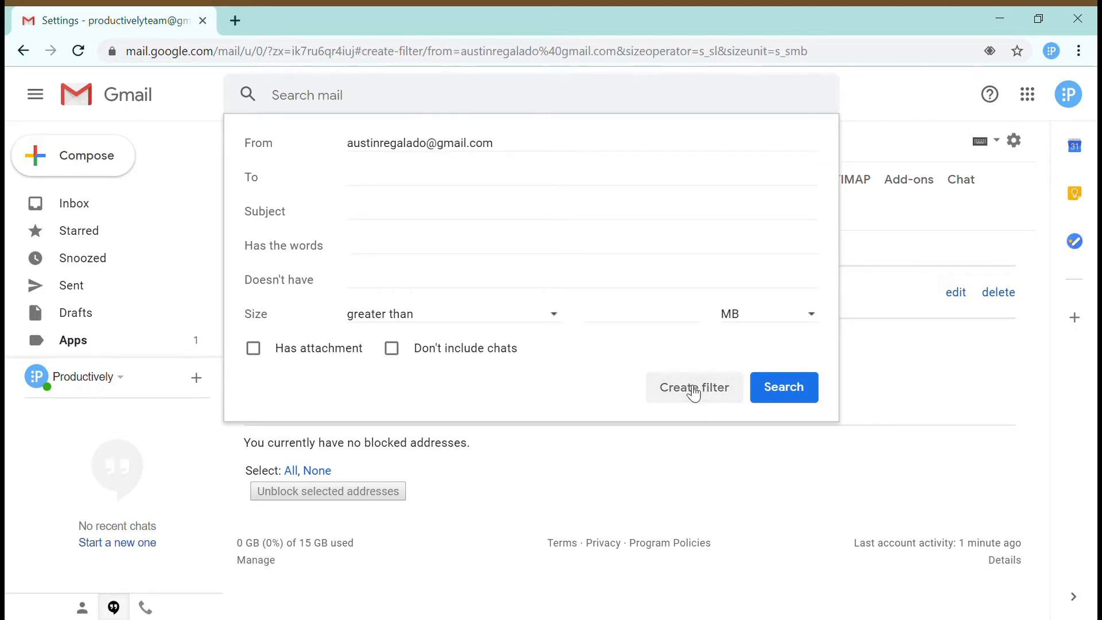
{"action": "left_click", "coordinate": [476, 278]}
{"action": "left_click", "coordinate": [464, 401]}
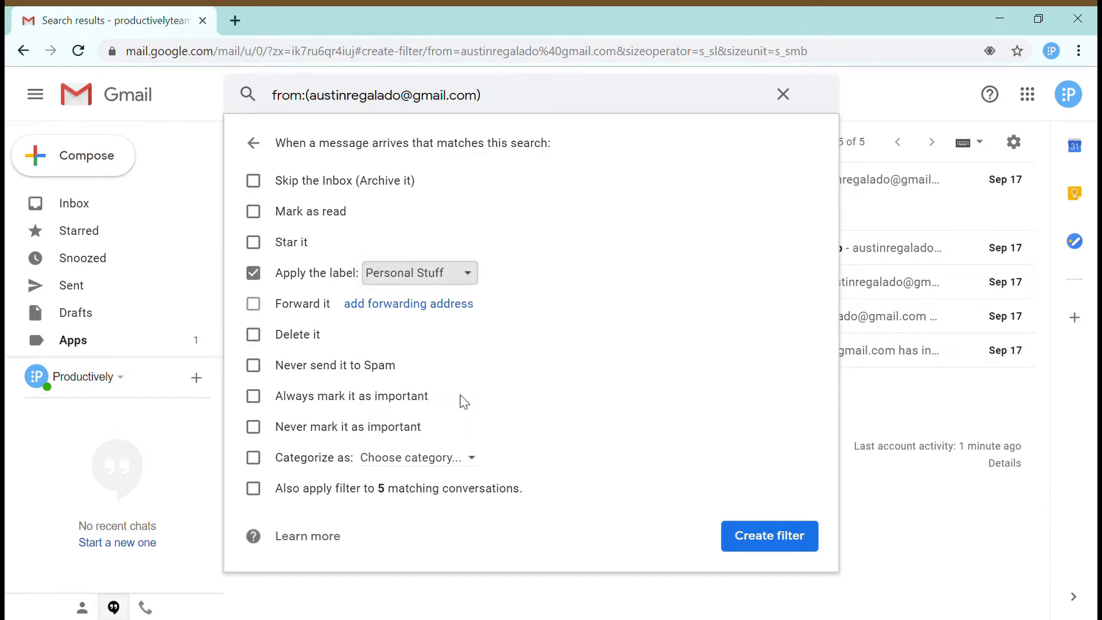
{"action": "left_click", "coordinate": [782, 538]}
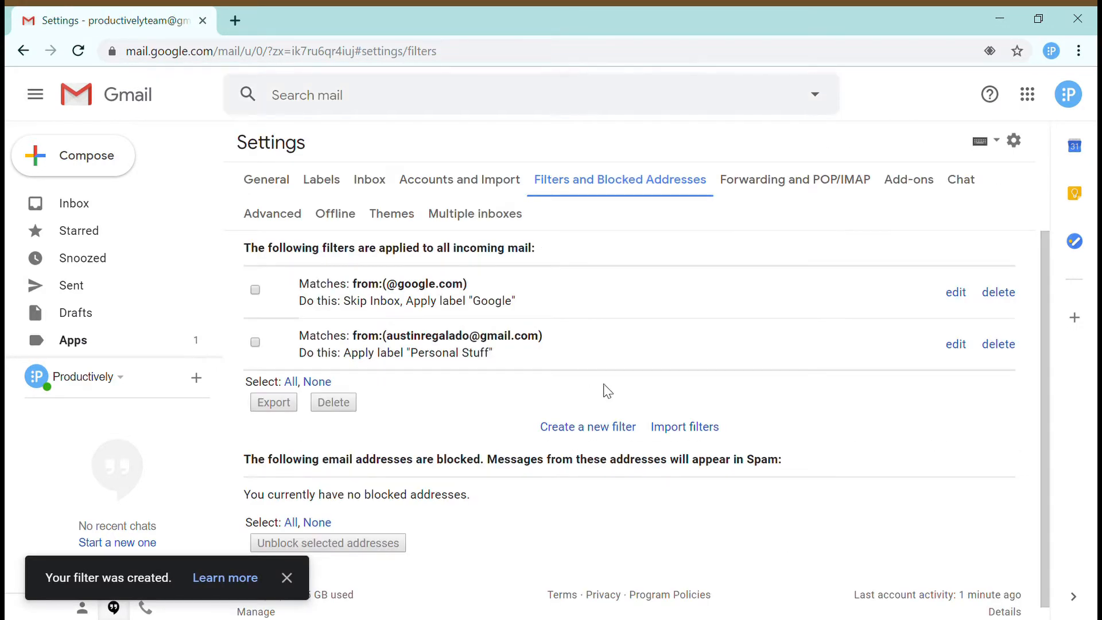
- Return to the Inbox and scroll to see Google (2), Personal-Stuff (5) and Apps (1) panes
{"action": "left_click", "coordinate": [118, 213]}
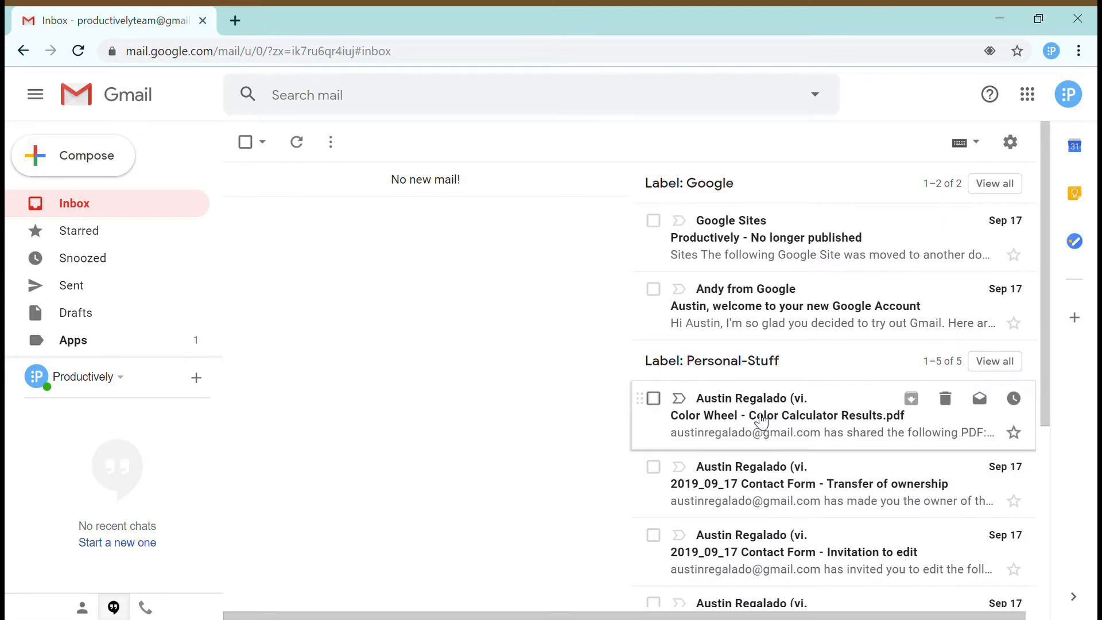
{"action": "scroll", "coordinate": [814, 491], "scroll_direction": "down", "scroll_amount": 4}
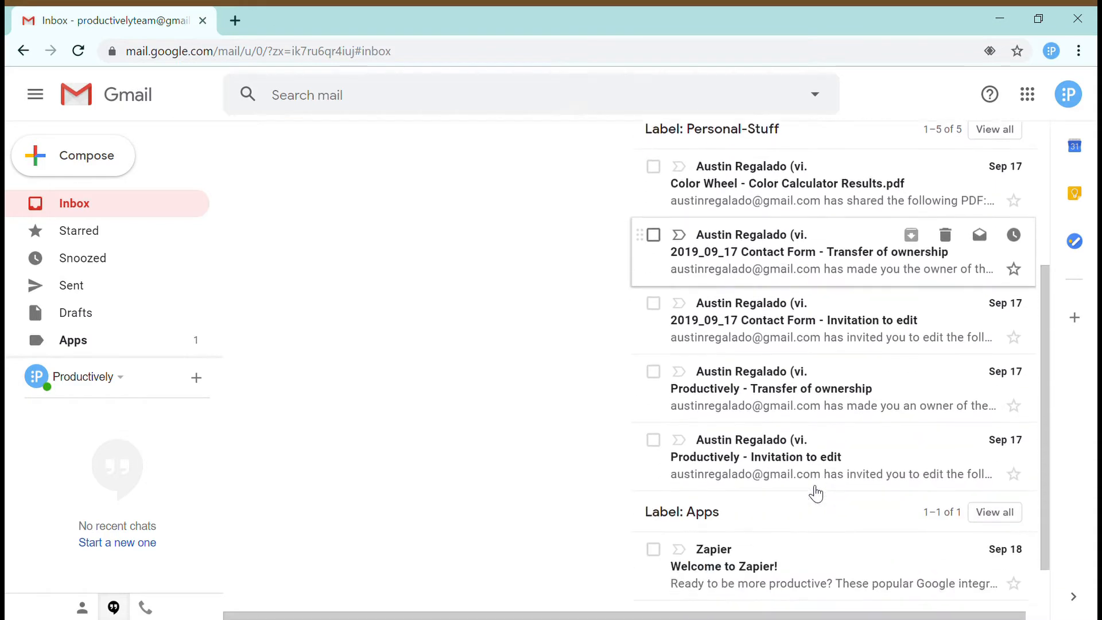
- Start a filter from the Welcome to Zapier email, clearing its prefilled search words
{"action": "left_click", "coordinate": [796, 549]}
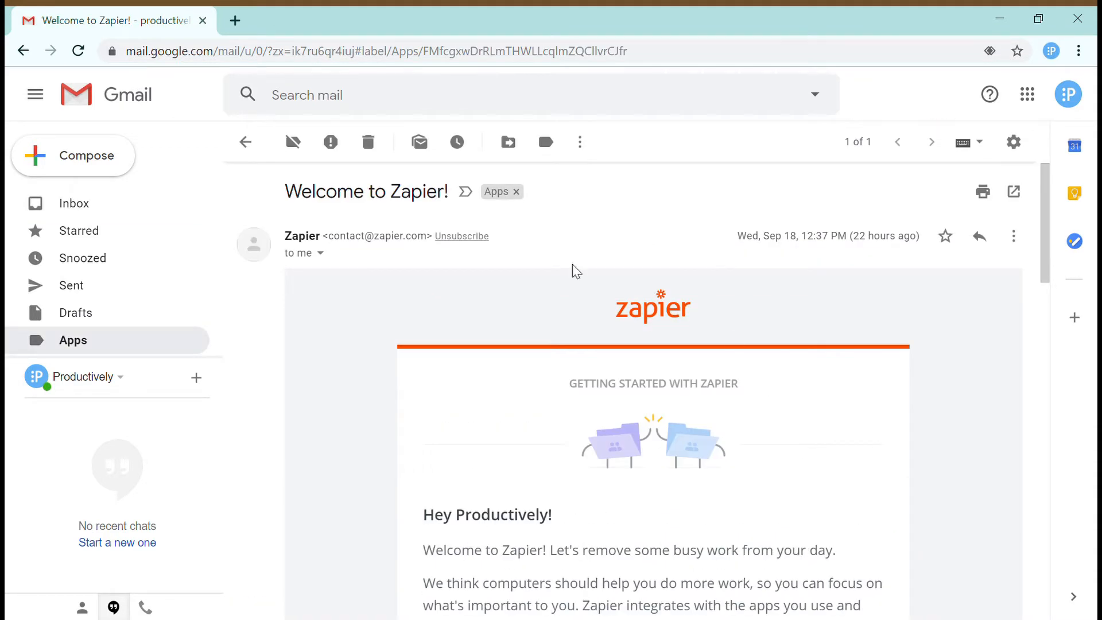
{"action": "left_click_drag", "start_coordinate": [366, 237], "coordinate": [435, 247]}
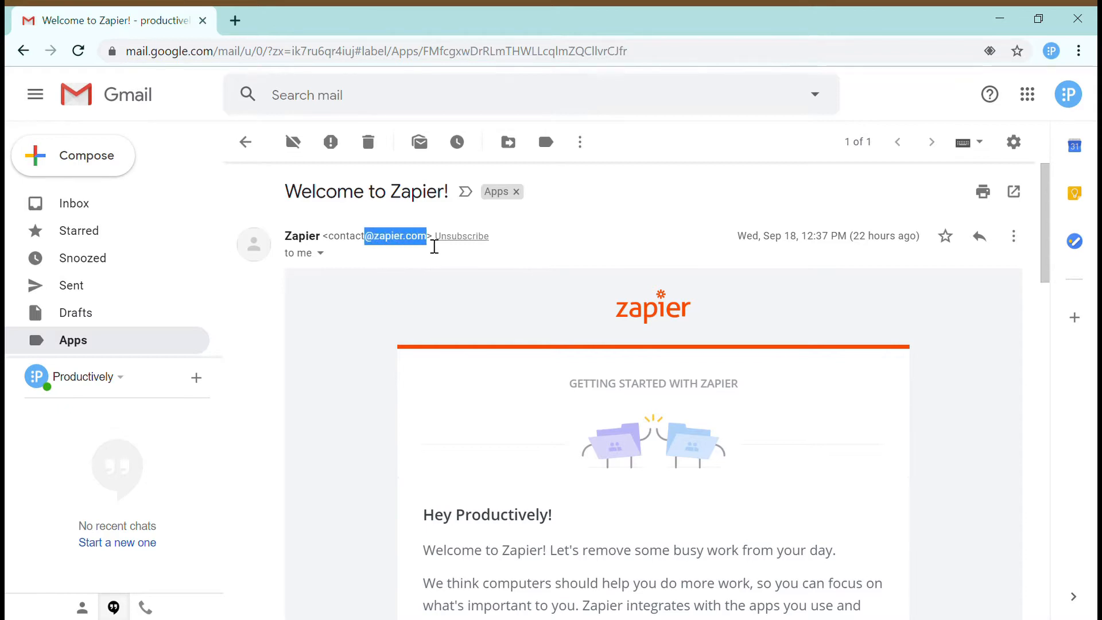
{"action": "left_click", "coordinate": [748, 266]}
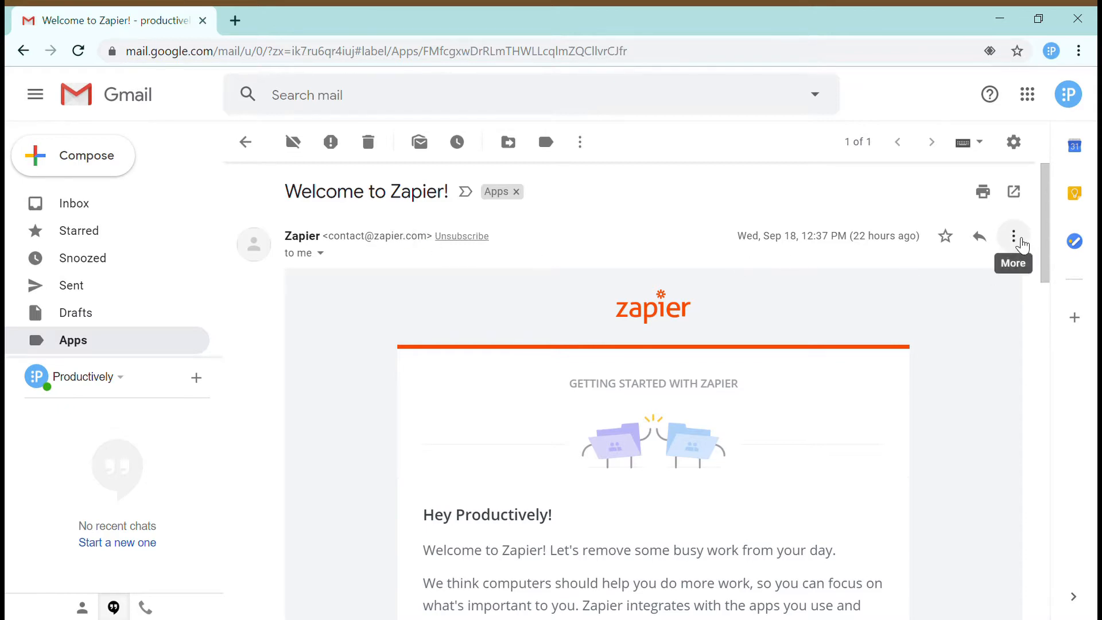
{"action": "left_click", "coordinate": [1014, 236]}
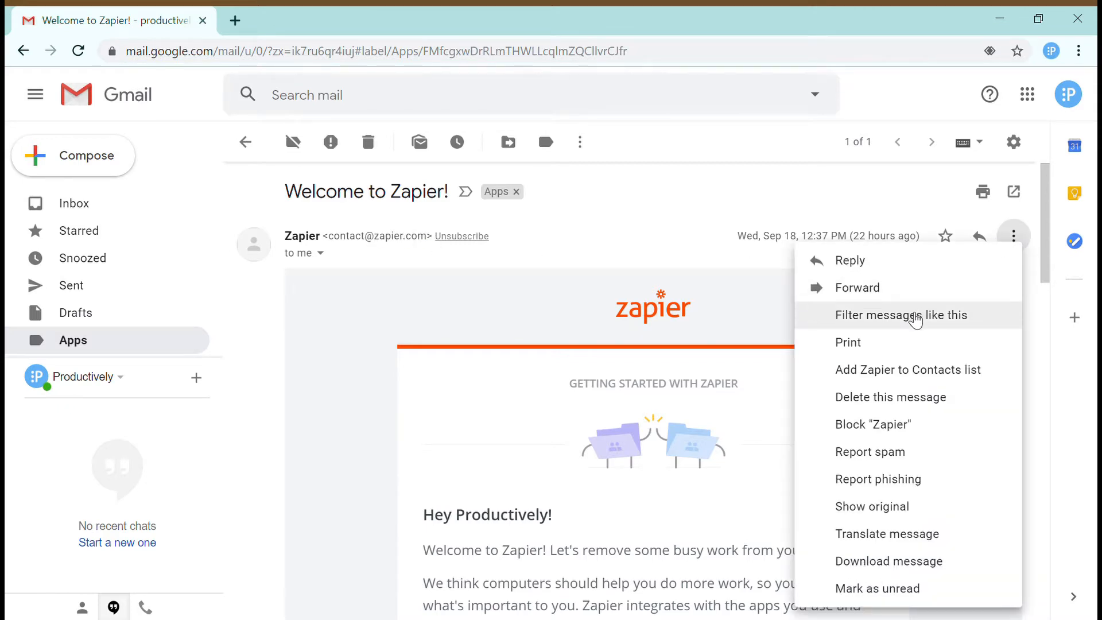
{"action": "left_click", "coordinate": [917, 321]}
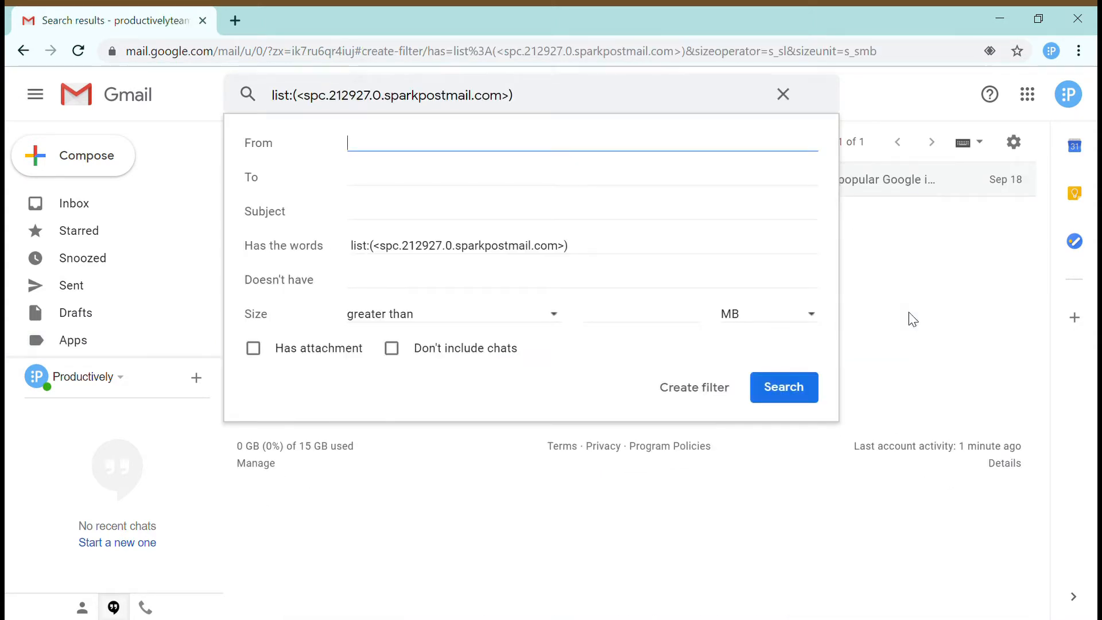
{"action": "left_click_drag", "start_coordinate": [643, 256], "coordinate": [364, 256]}
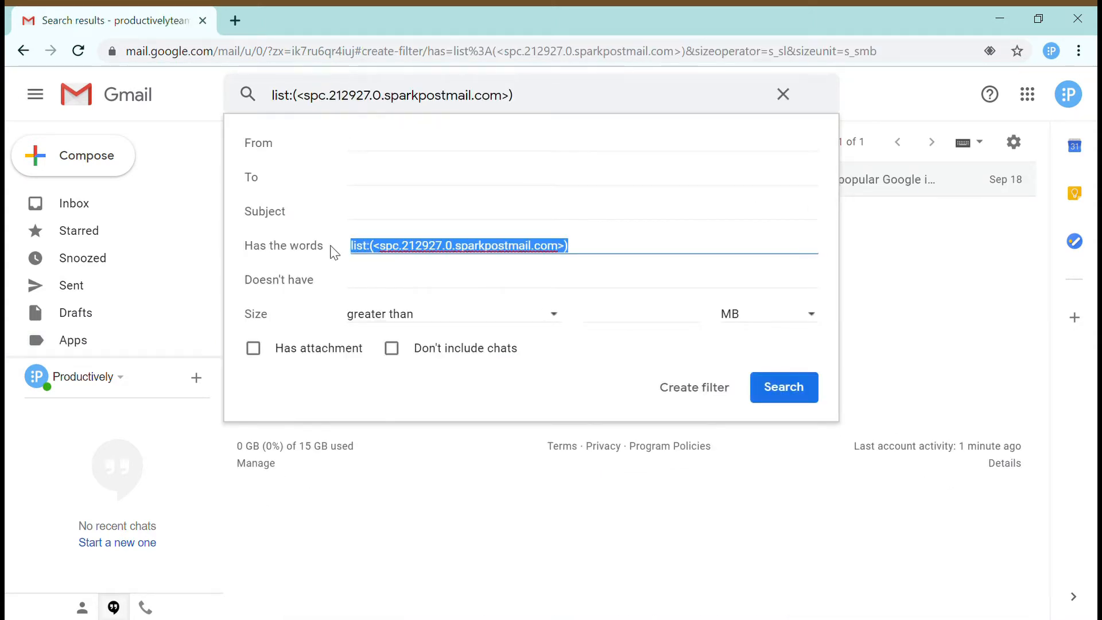
{"action": "key", "text": "BackSpace"}
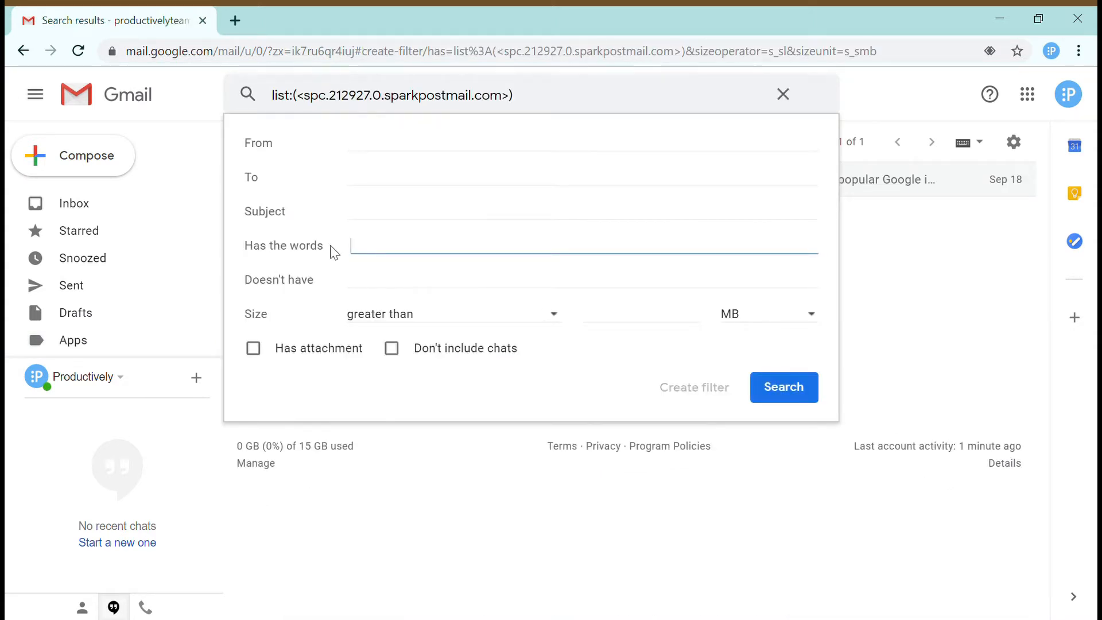
{"action": "left_click", "coordinate": [432, 151]}
{"action": "type", "text": "@zapier.com"}
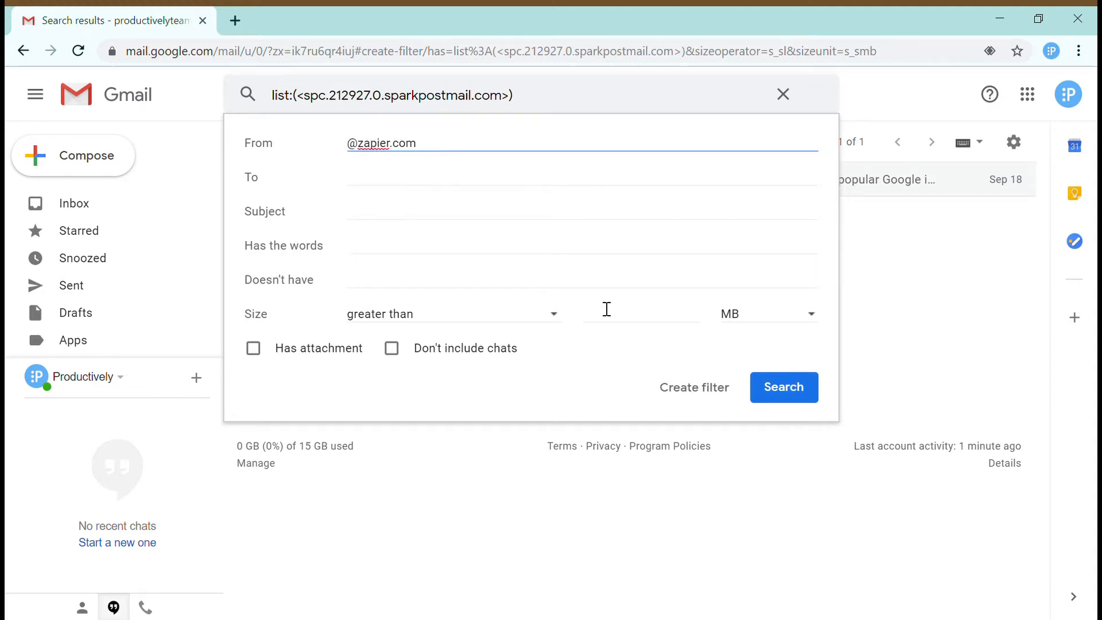
{"action": "left_click", "coordinate": [681, 385]}
{"action": "left_click", "coordinate": [446, 277]}
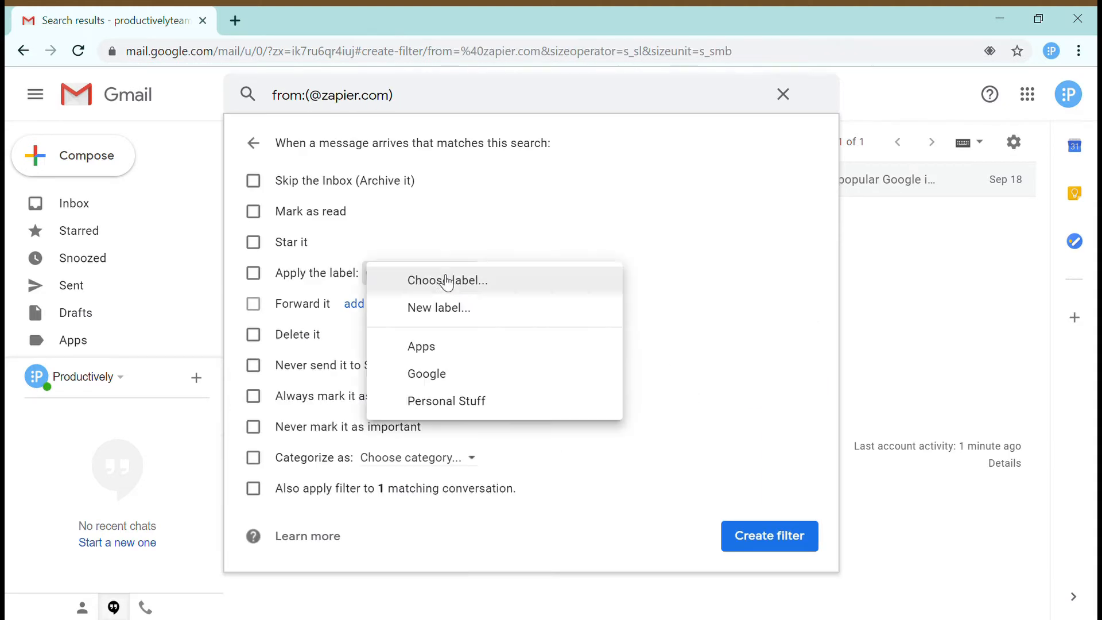
{"action": "left_click", "coordinate": [454, 353]}
{"action": "left_click", "coordinate": [253, 180]}
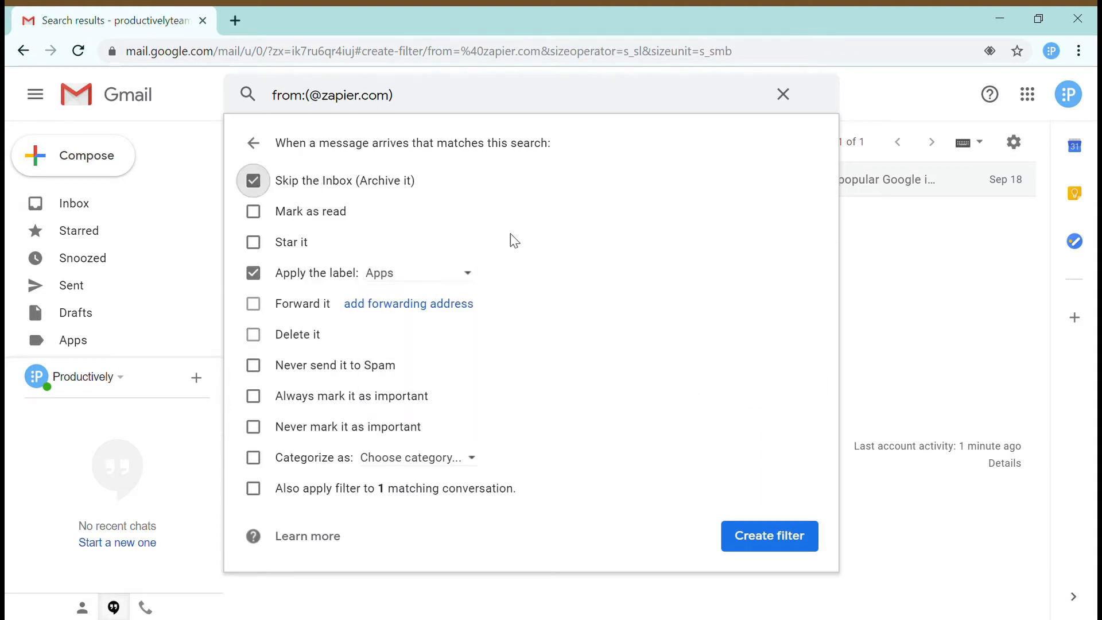
{"action": "left_click", "coordinate": [788, 546]}
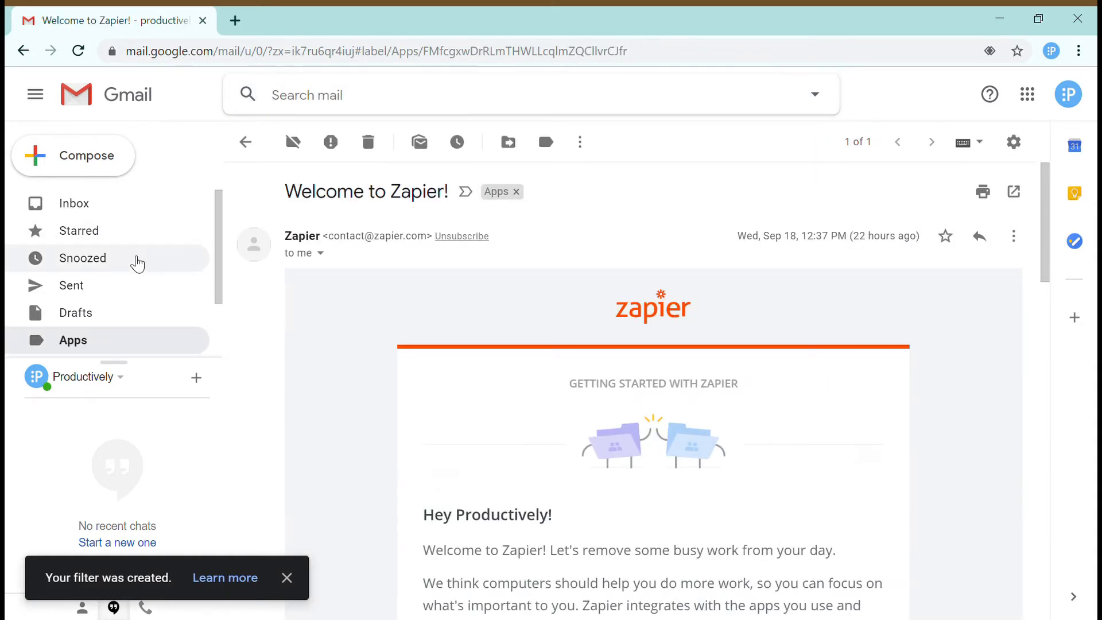
{"action": "left_click", "coordinate": [86, 203]}
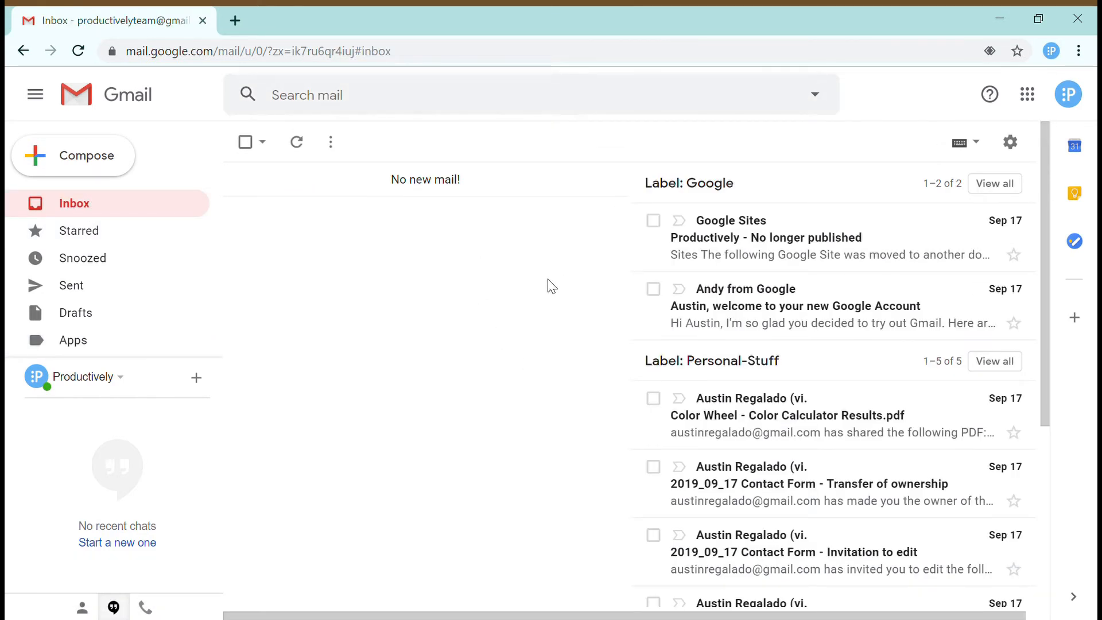
- Scroll through the empty Inbox and the Google, Personal-Stuff and Apps panes to review their conversations
{"action": "scroll", "coordinate": [551, 285], "scroll_direction": "down", "scroll_amount": 1}
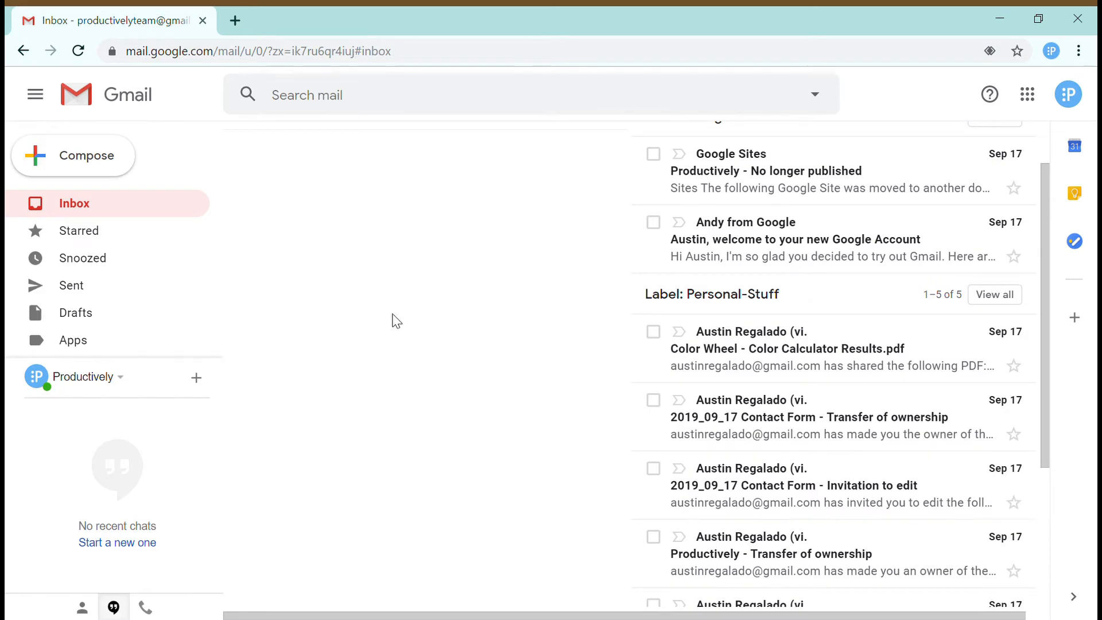
{"action": "scroll", "coordinate": [395, 320], "scroll_direction": "down", "scroll_amount": 4}
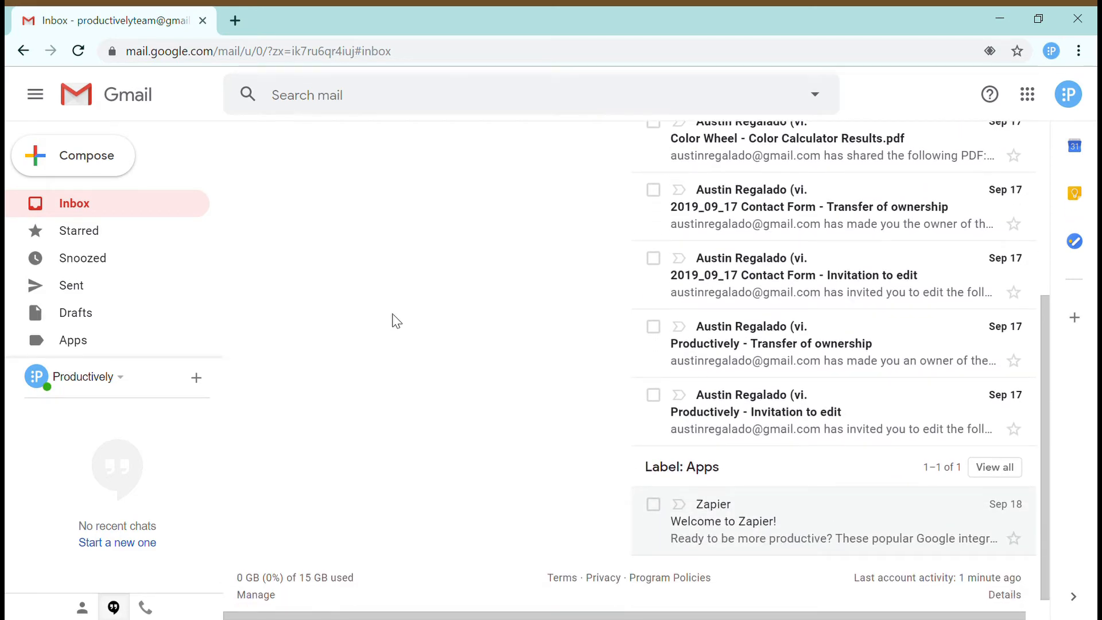
{"action": "scroll", "coordinate": [396, 320], "scroll_direction": "up", "scroll_amount": 5}
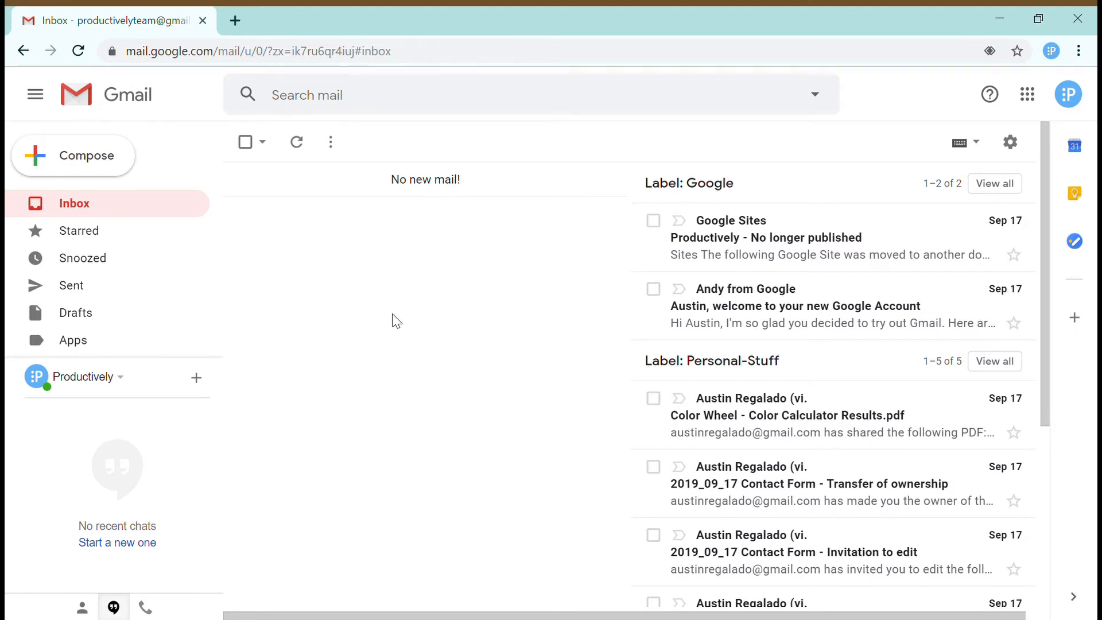
{"action": "scroll", "coordinate": [396, 320], "scroll_direction": "down", "scroll_amount": 2}
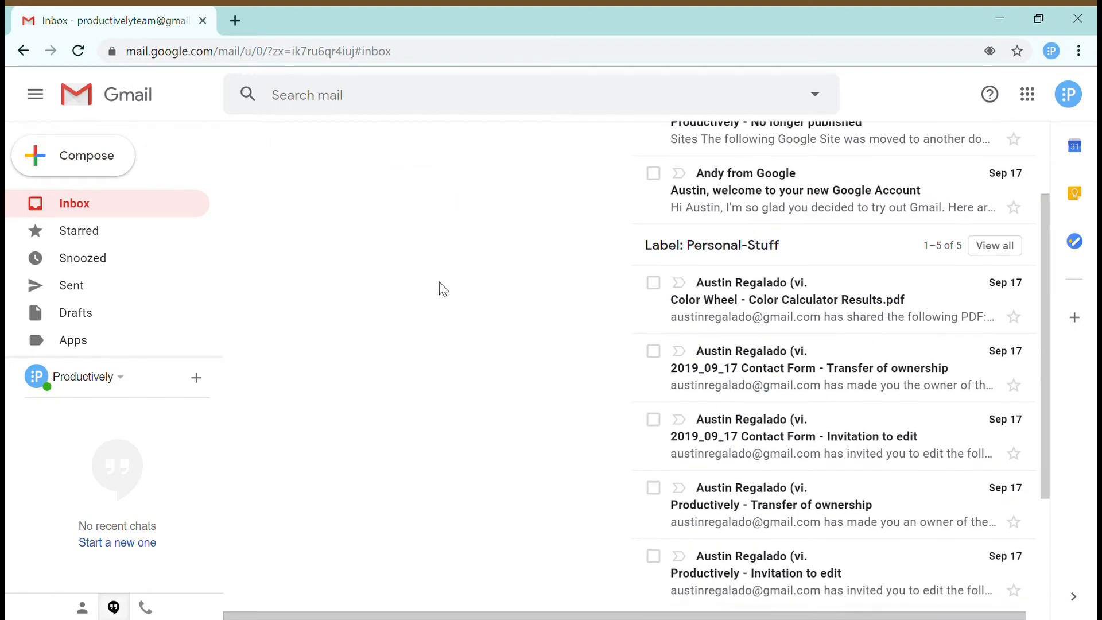
{"action": "scroll", "coordinate": [438, 288], "scroll_direction": "up", "scroll_amount": 2}
{"action": "scroll", "coordinate": [787, 407], "scroll_direction": "down", "scroll_amount": 4}
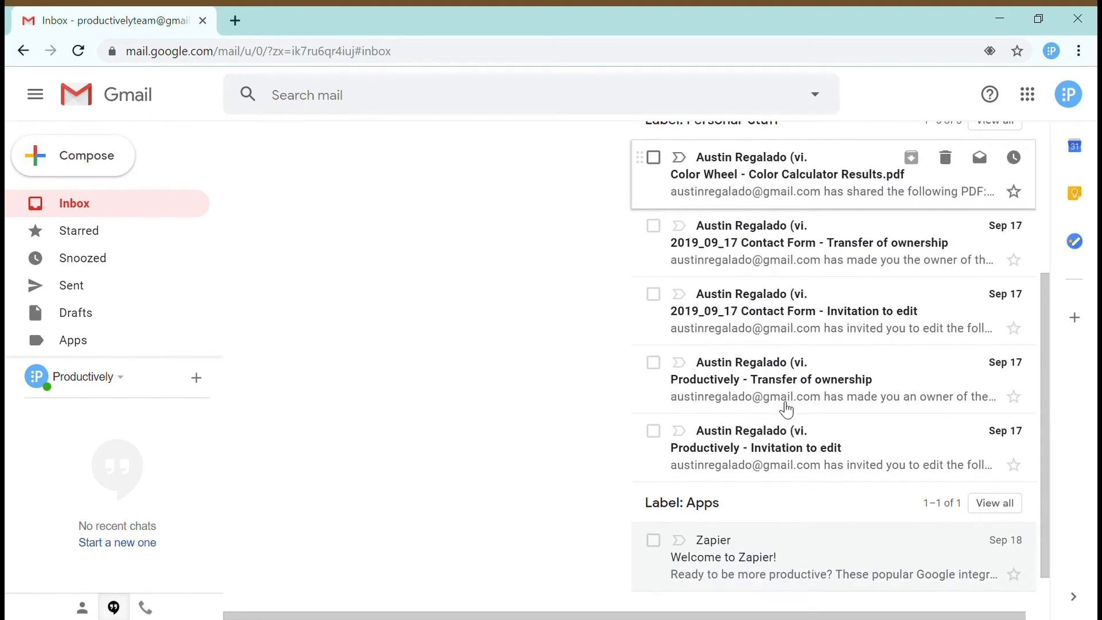
{"action": "scroll", "coordinate": [739, 525], "scroll_direction": "up", "scroll_amount": 4}
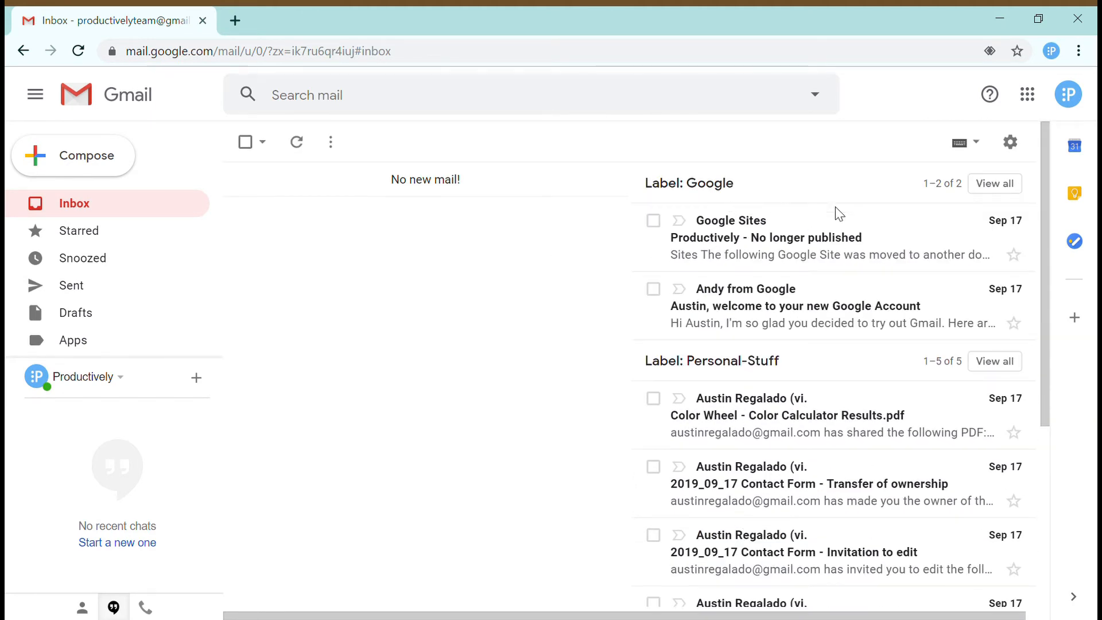
{"action": "scroll", "coordinate": [775, 370], "scroll_direction": "down", "scroll_amount": 5}
{"action": "scroll", "coordinate": [728, 472], "scroll_direction": "up", "scroll_amount": 5}
{"action": "scroll", "coordinate": [816, 371], "scroll_direction": "down", "scroll_amount": 4}
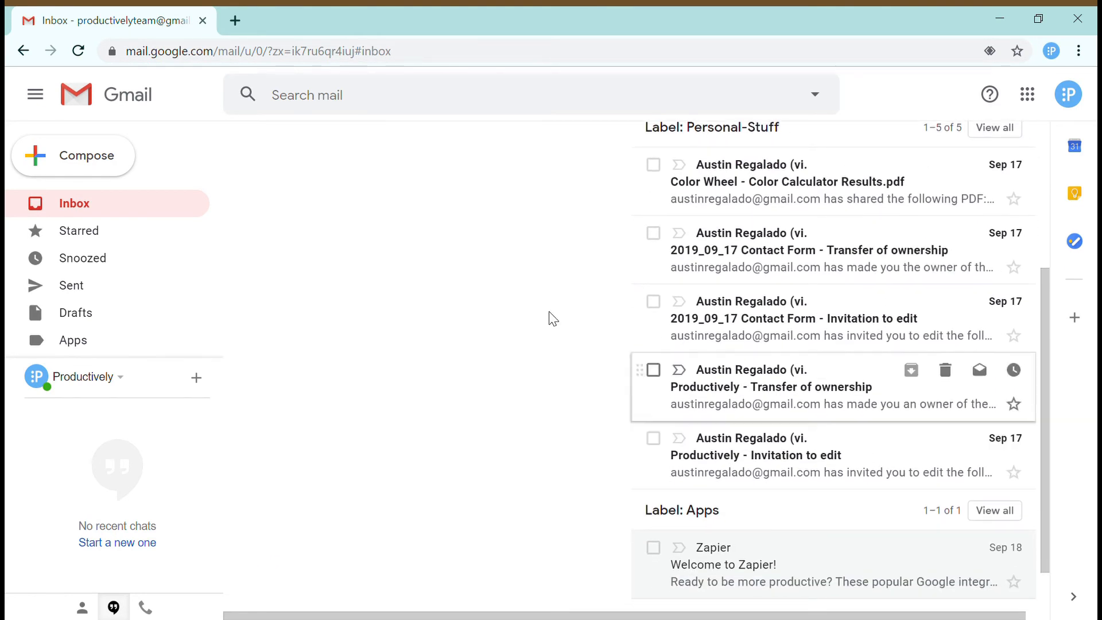
{"action": "scroll", "coordinate": [502, 316], "scroll_direction": "up", "scroll_amount": 4}
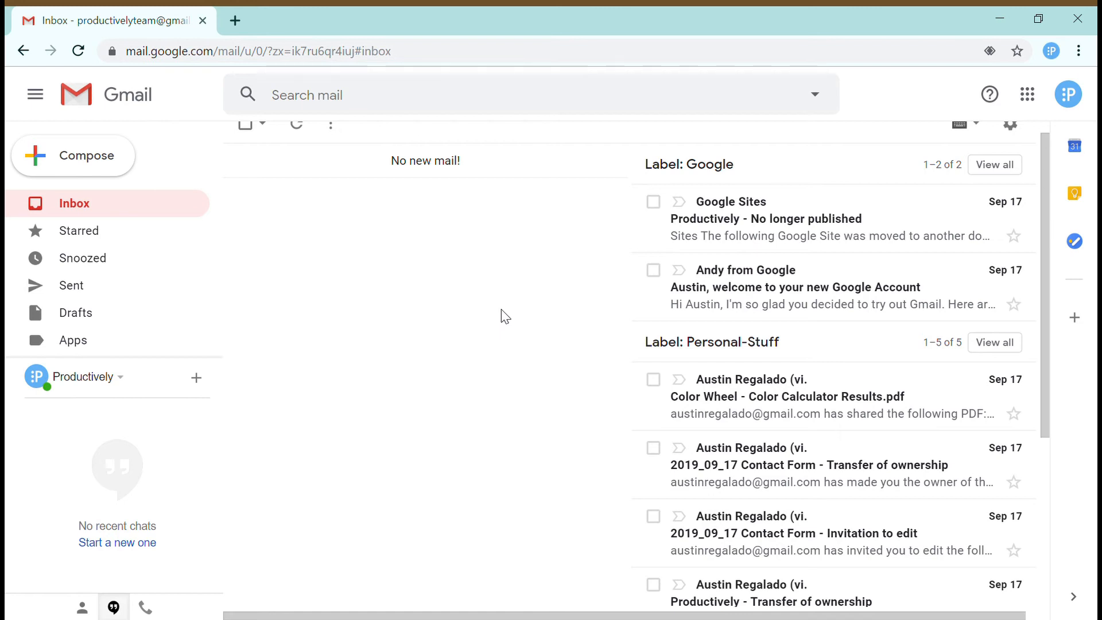
{"action": "scroll", "coordinate": [828, 156], "scroll_direction": "up", "scroll_amount": 1}
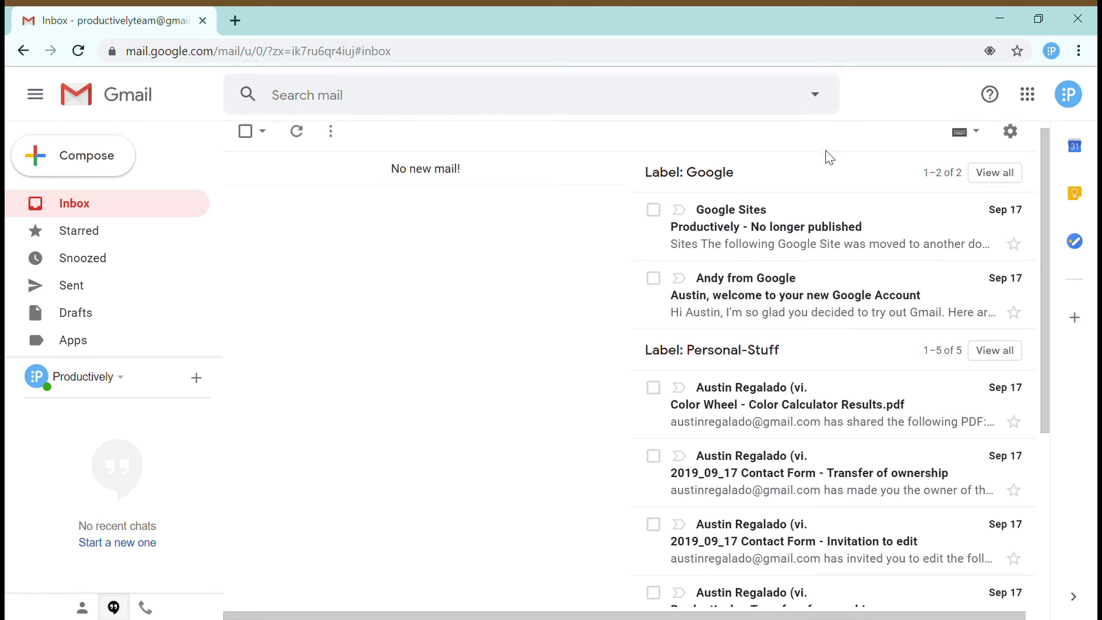
{"action": "scroll", "coordinate": [829, 156], "scroll_direction": "up", "scroll_amount": 1}
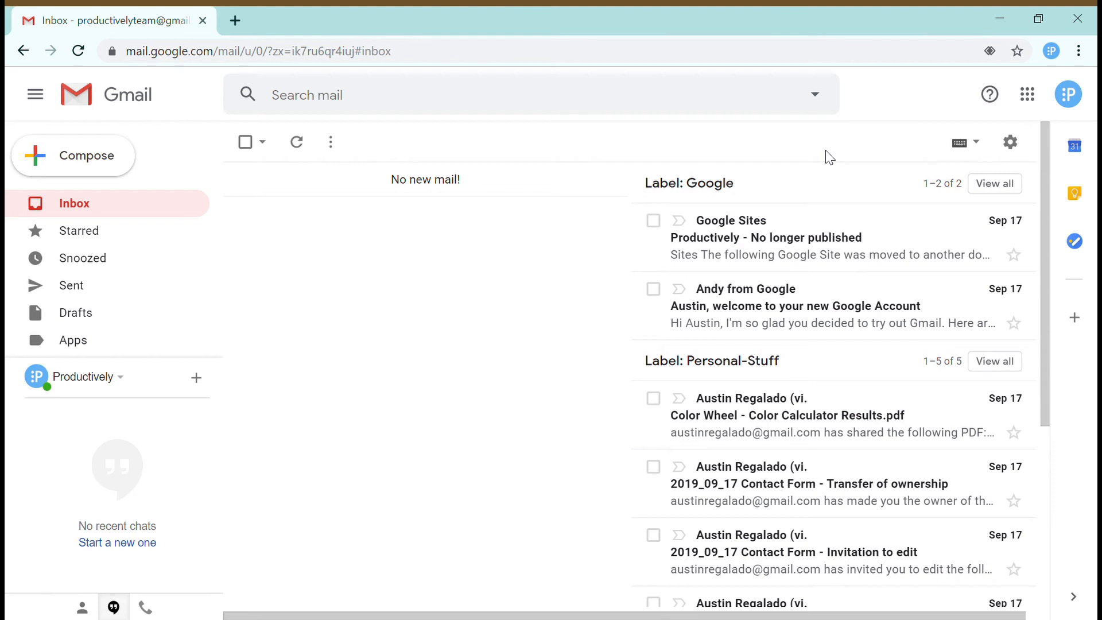